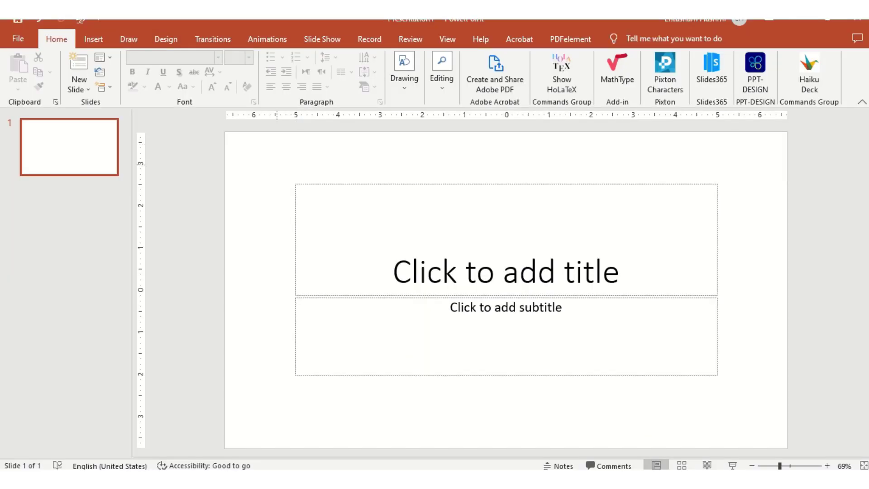
Step: Make the slide blank and draw a thin teal rounded bar with no outline near the upper left
right_click(278, 164)
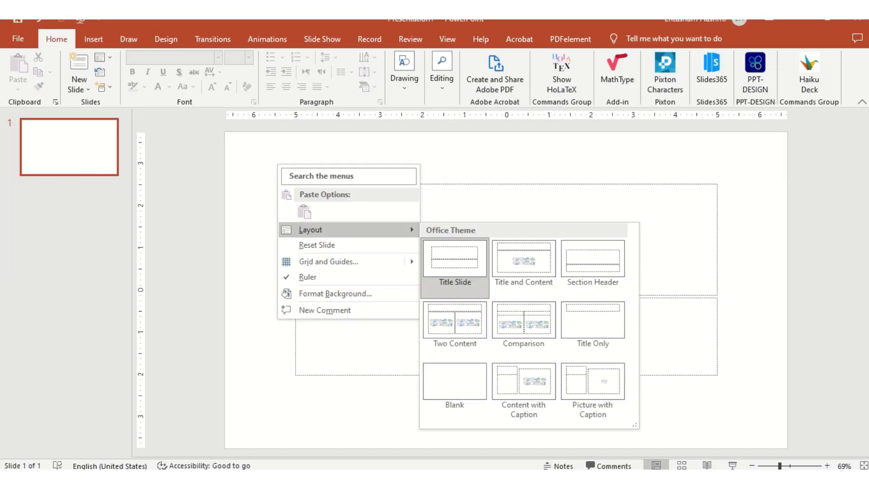
left_click(454, 383)
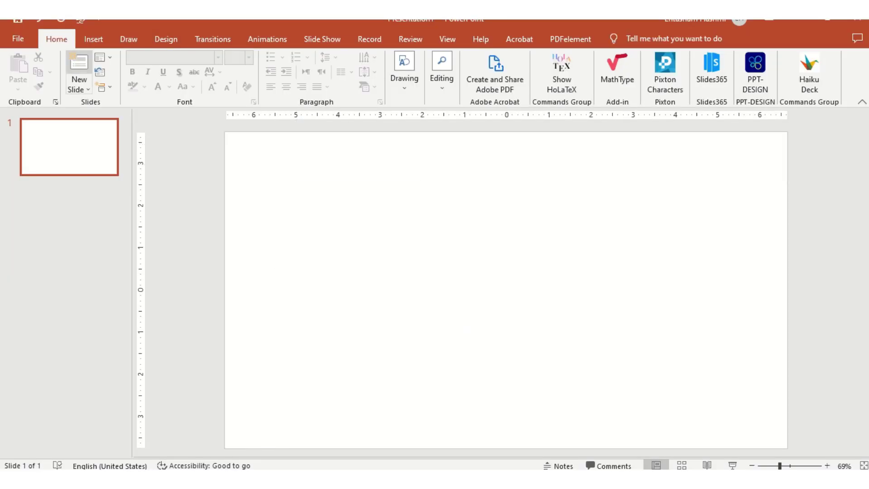
left_click(93, 39)
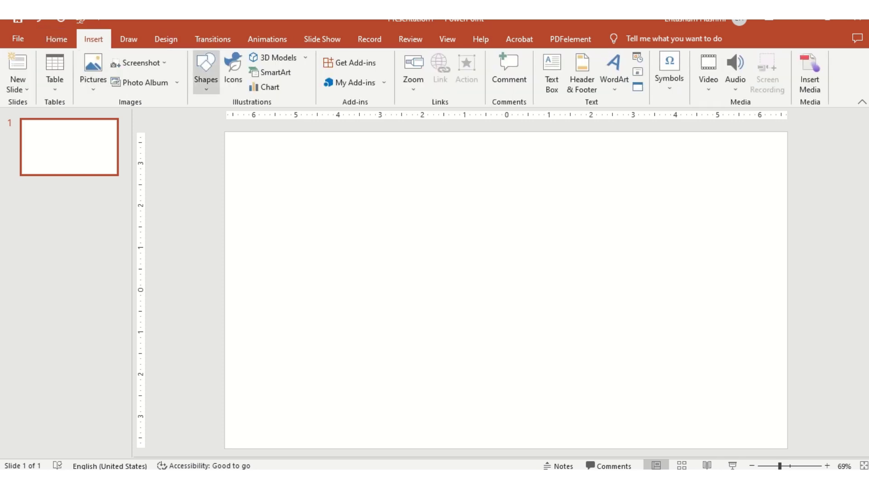
left_click(205, 70)
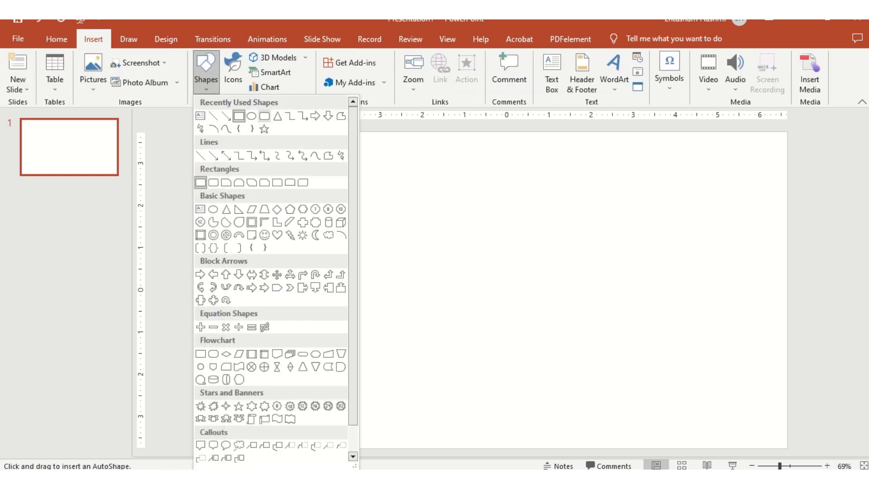
left_click(252, 222)
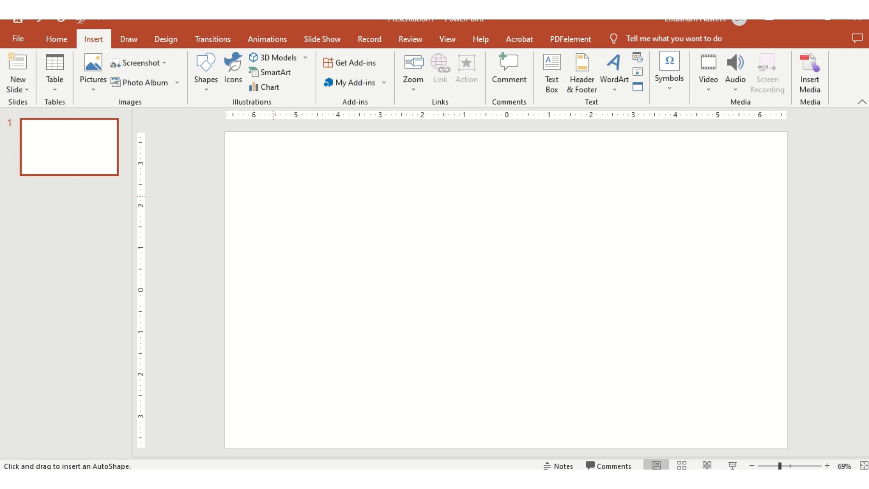
left_click_drag(272, 196, 382, 206)
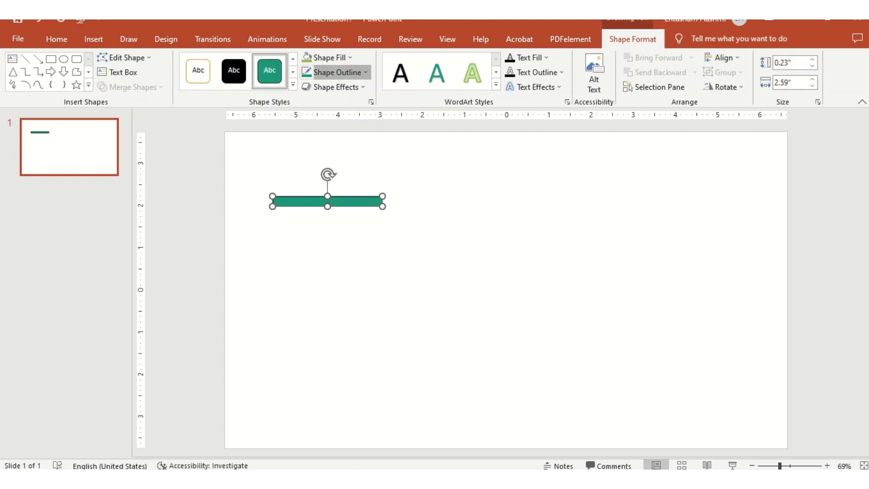
left_click(338, 72)
left_click(339, 185)
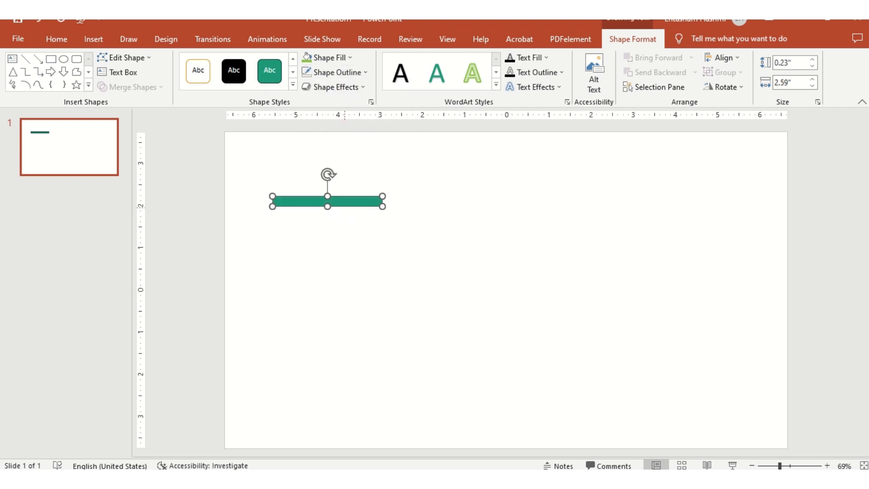
key("Escape")
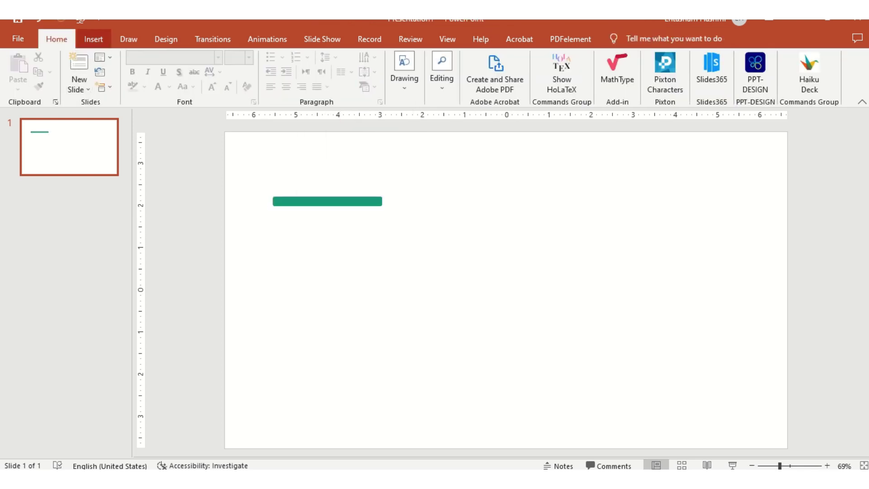
left_click(93, 38)
Step: Draw a shorter rounded bar centred just below the teal bar
left_click(205, 68)
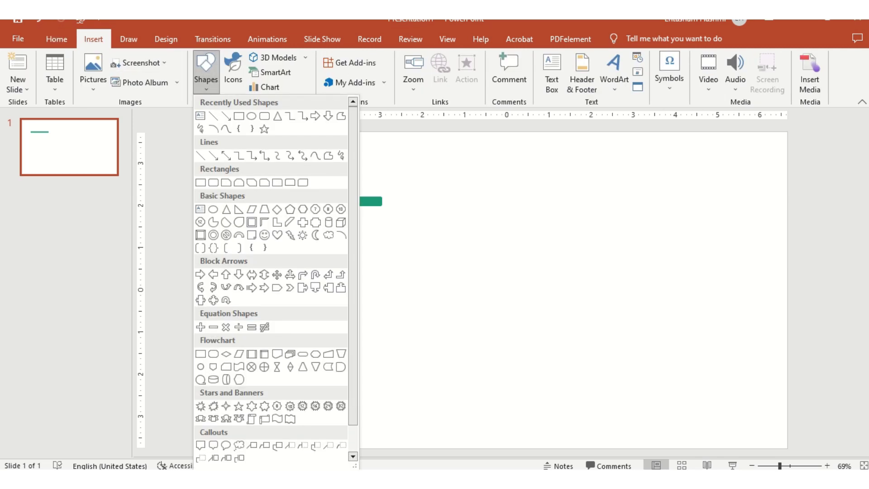
left_click(252, 116)
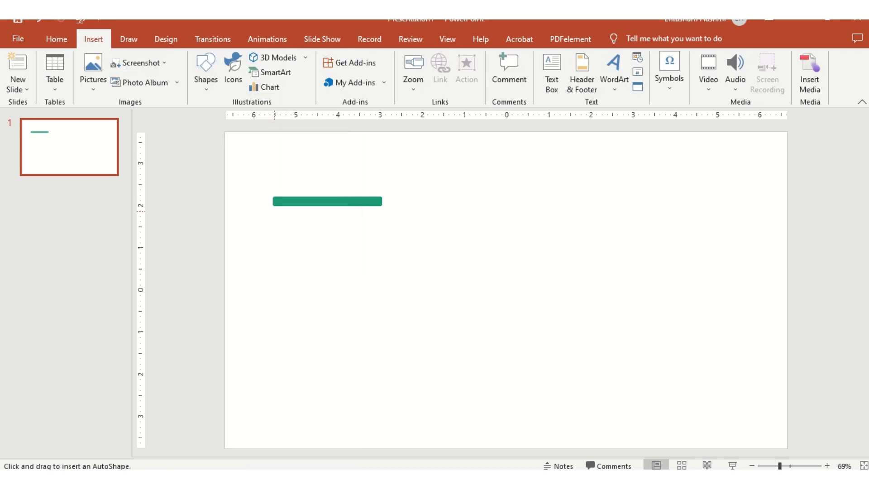
left_click_drag(281, 211, 377, 222)
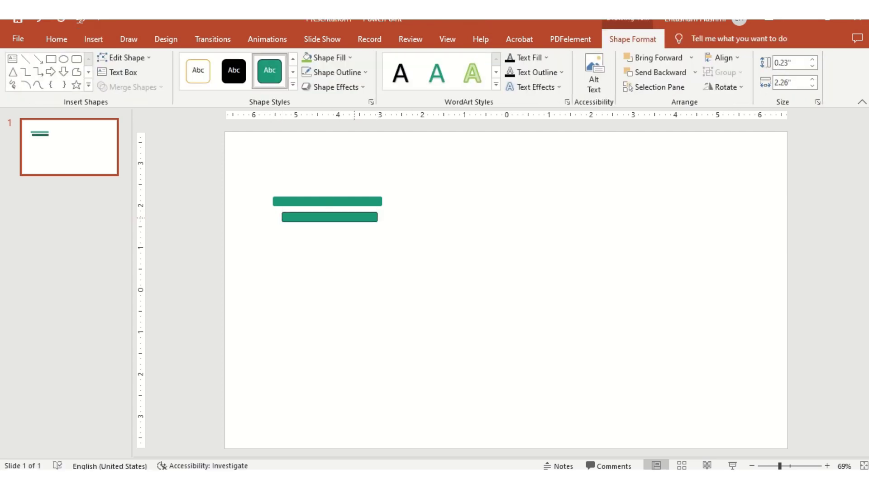
left_click_drag(329, 217, 327, 217)
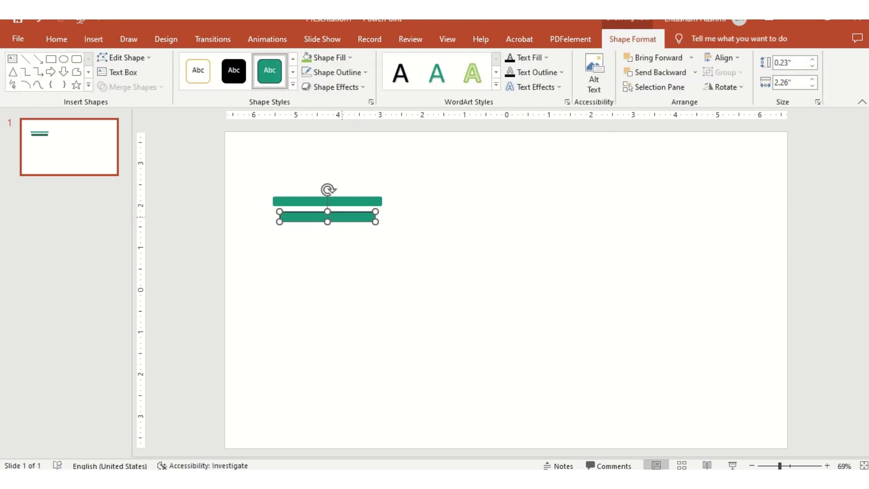
Step: Remove the lower bar's outline and fill it orange
left_click(337, 72)
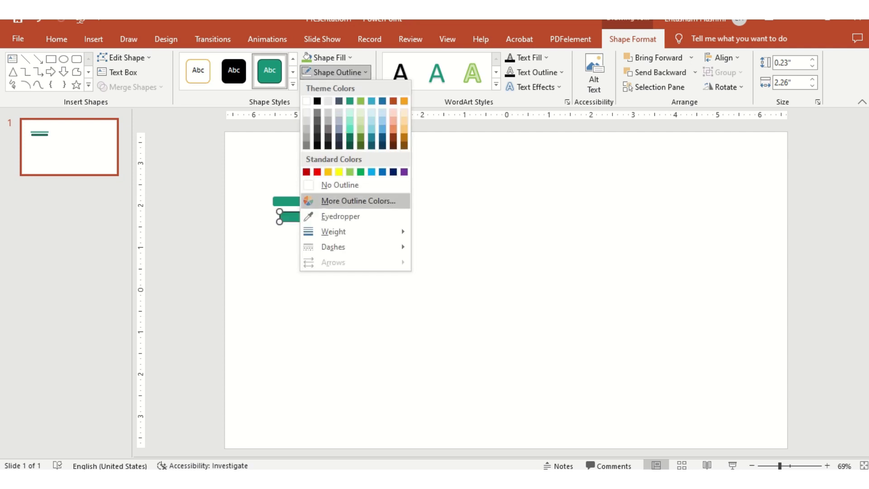
left_click(339, 181)
left_click(327, 57)
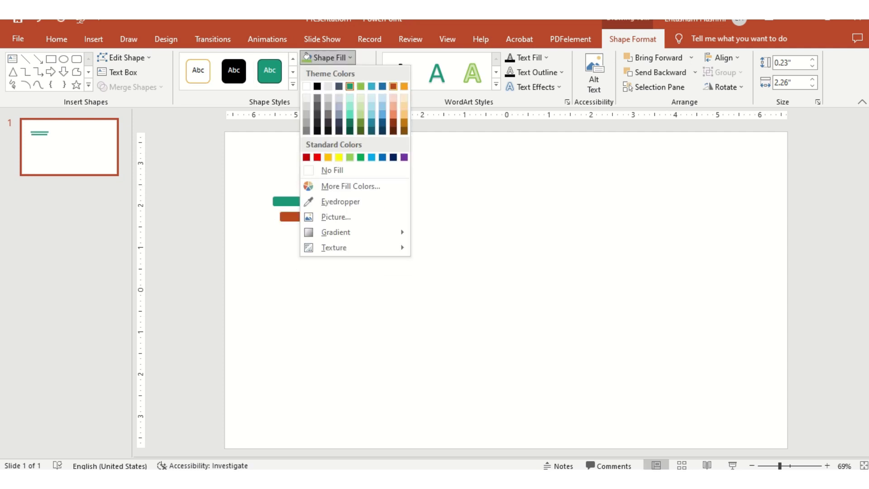
left_click(393, 86)
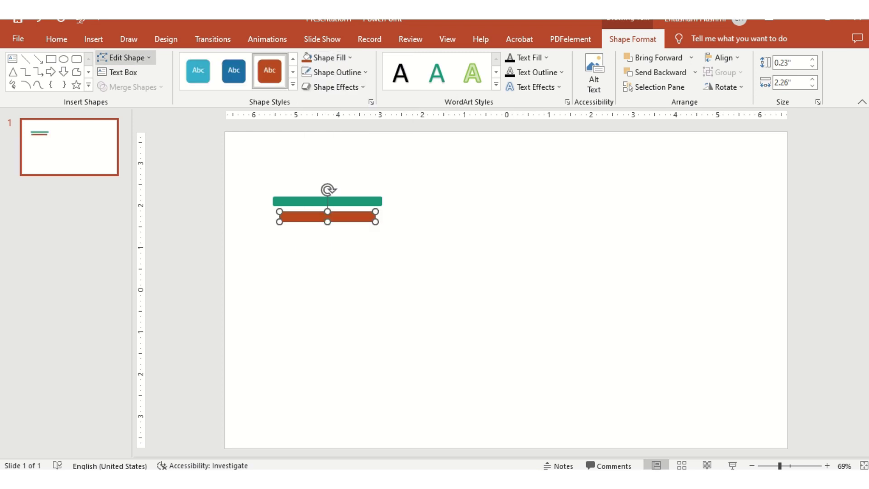
left_click(88, 84)
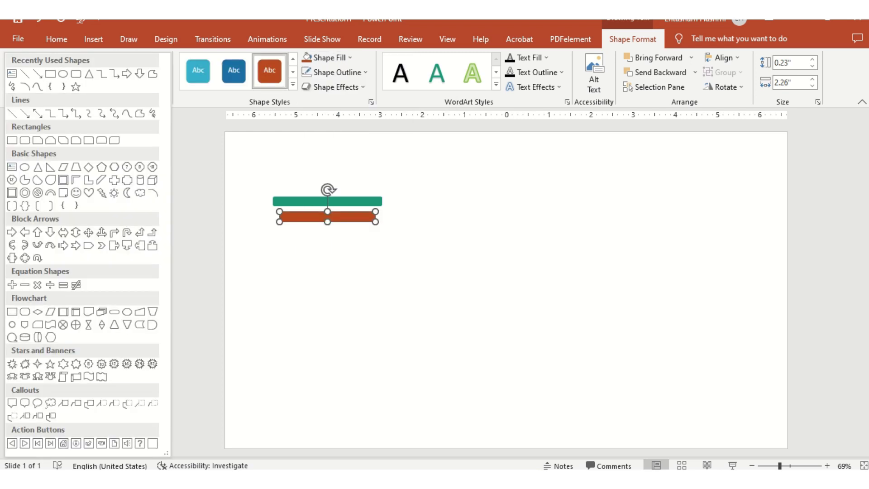
left_click(89, 244)
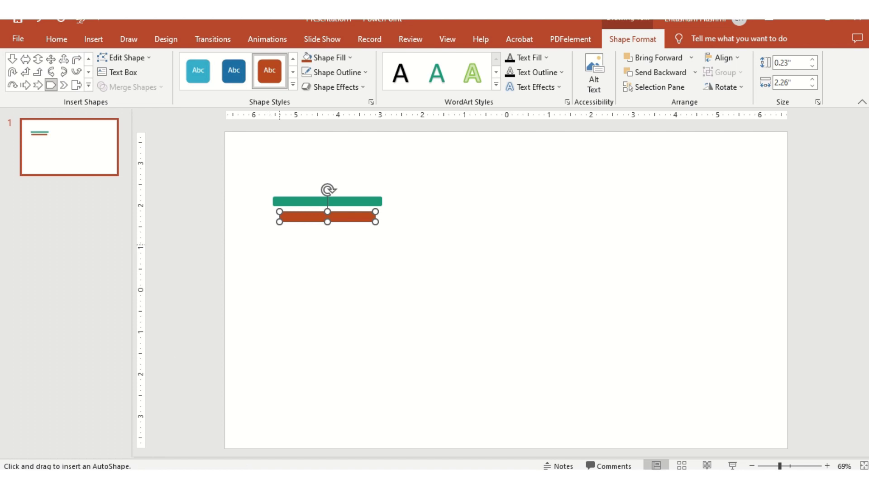
Step: Draw a pentagon arrow, rotate it 90° right, and fit it under the orange bar with a shallower point
left_click_drag(283, 240, 357, 290)
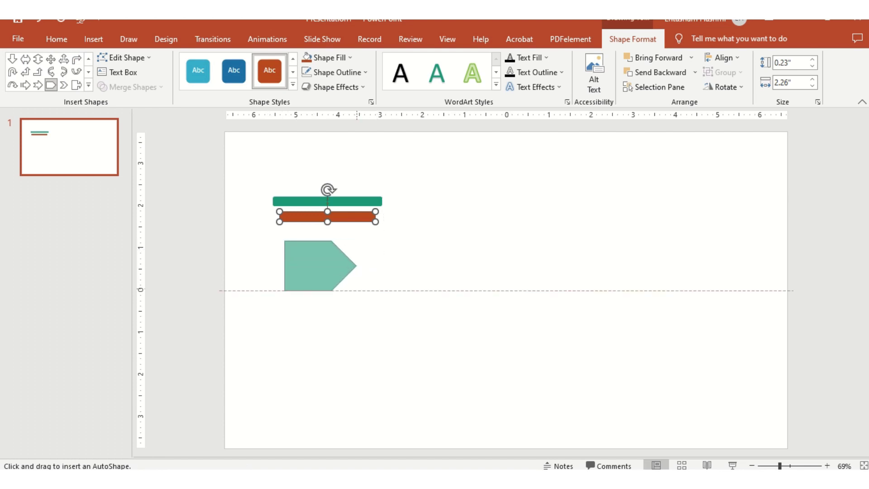
left_click(726, 87)
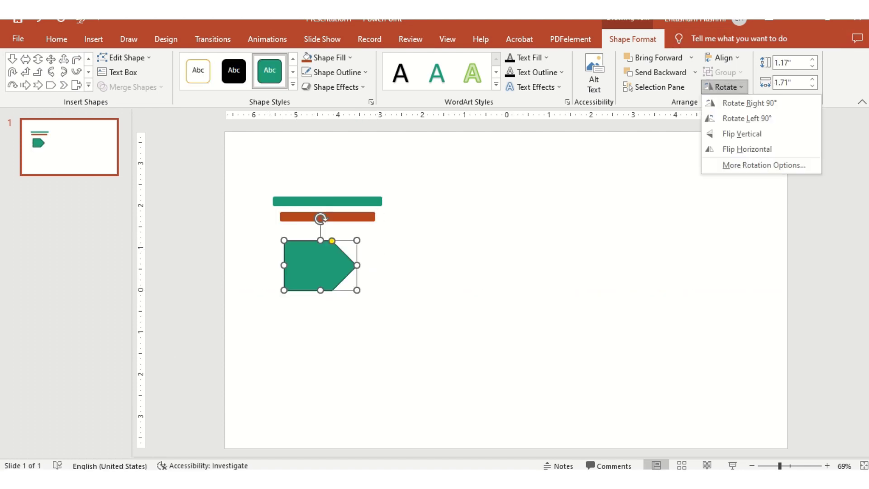
left_click(747, 103)
mouse_move(312, 257)
left_mouse_down()
mouse_move(307, 251)
mouse_move(367, 258)
left_mouse_up()
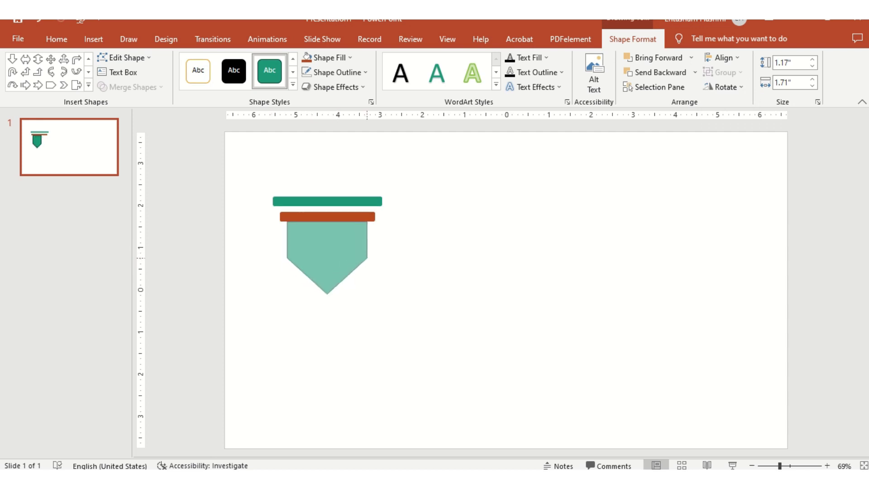
left_click(388, 258)
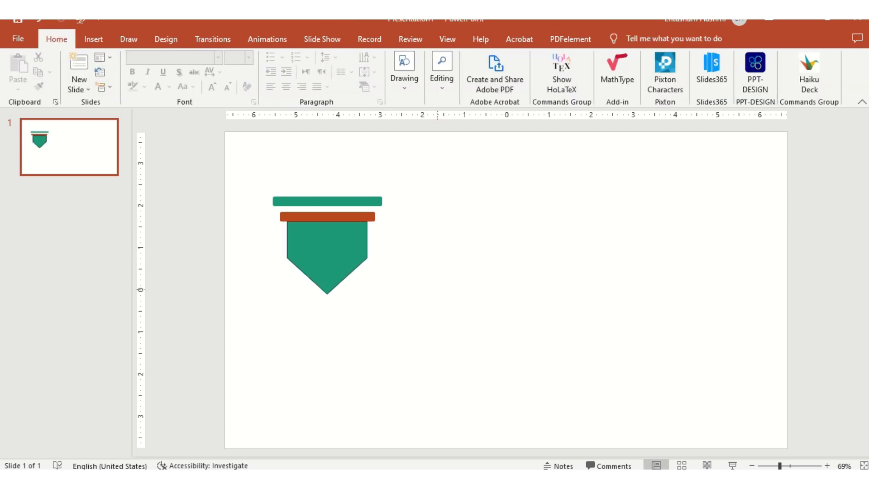
left_click(327, 253)
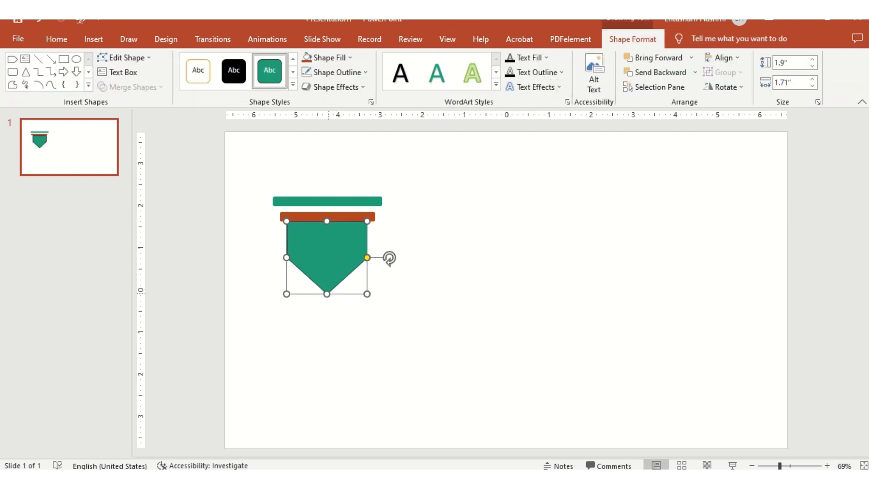
left_click_drag(327, 294, 327, 281)
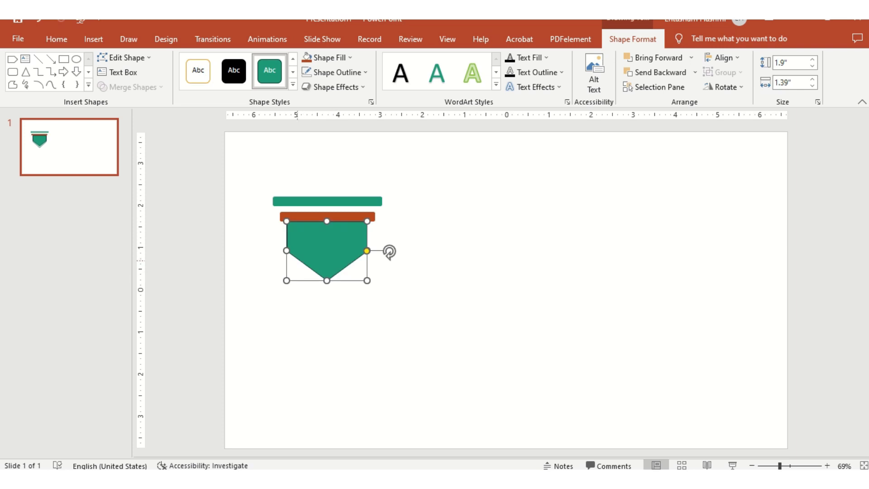
left_click_drag(367, 251, 367, 259)
Step: Remove the outline from the teal pentagon pennant
left_click(388, 252)
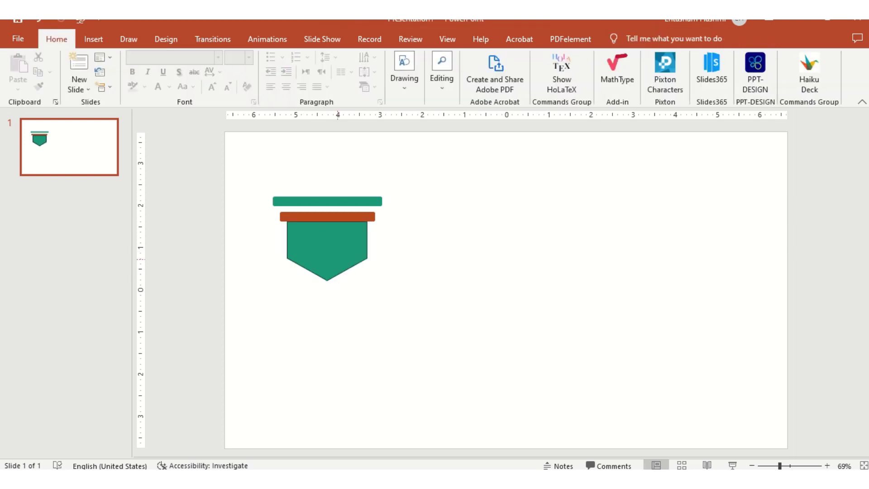
left_click(365, 253)
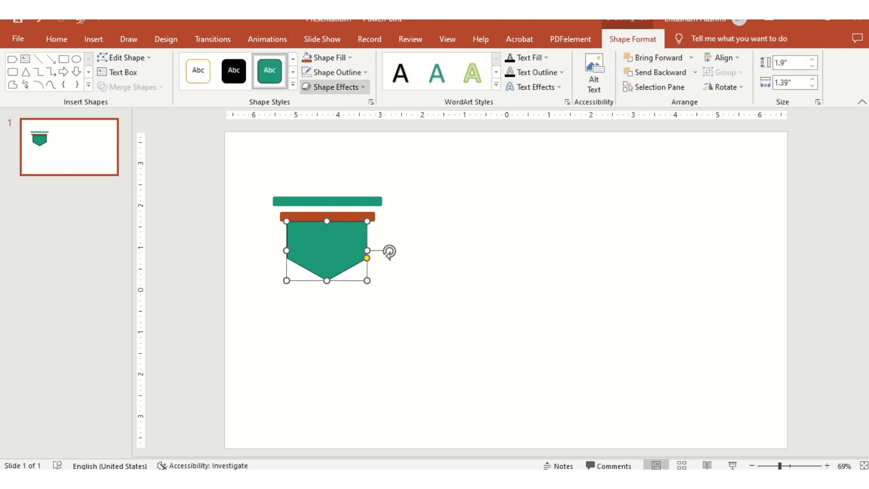
left_click(337, 72)
left_click(339, 185)
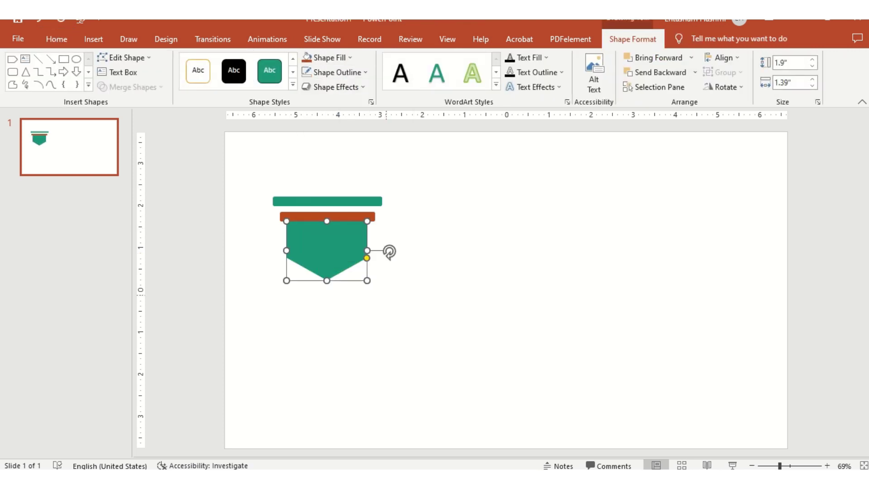
left_click(388, 252)
Step: Duplicate the pennant, fill the copy gold, and centre it inside the teal one
left_click(362, 252)
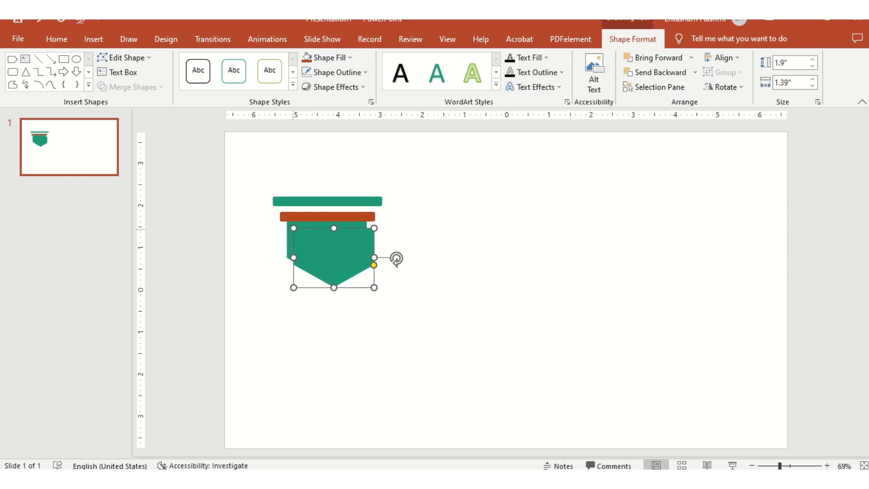
mouse_move(362, 252)
left_mouse_down()
mouse_move(369, 259)
mouse_move(362, 252)
left_mouse_up()
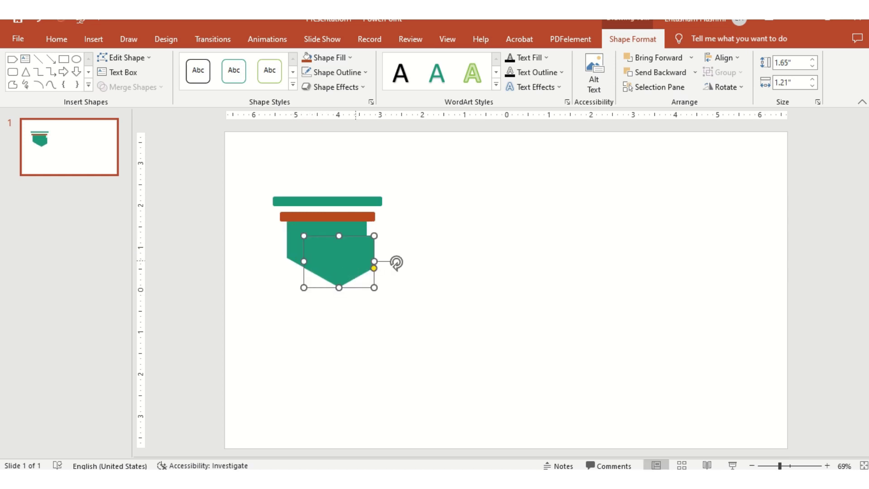
left_click(325, 57)
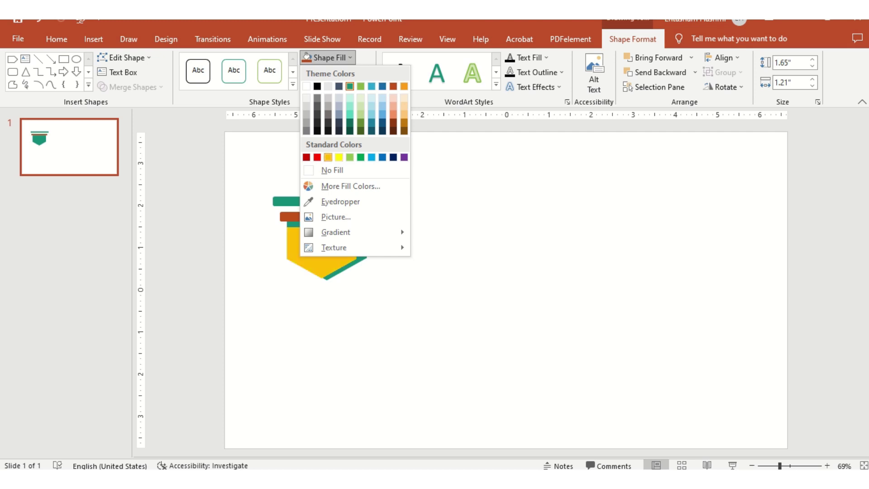
left_click(328, 157)
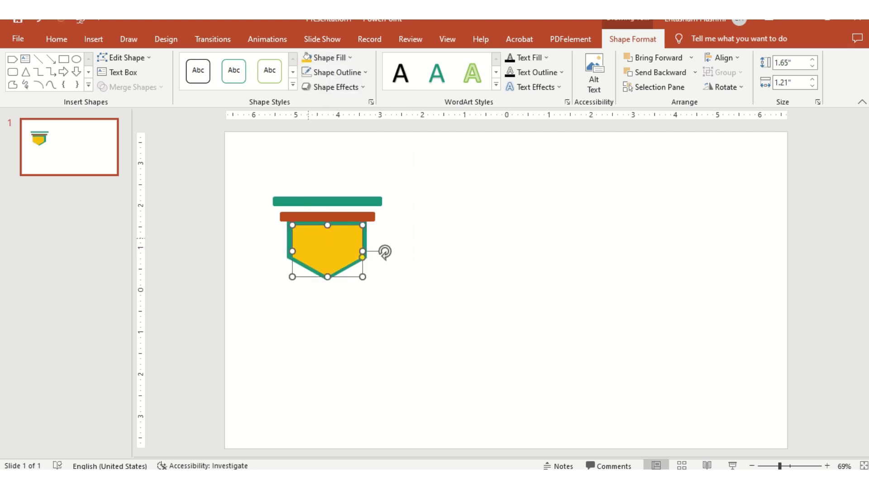
left_click(384, 252)
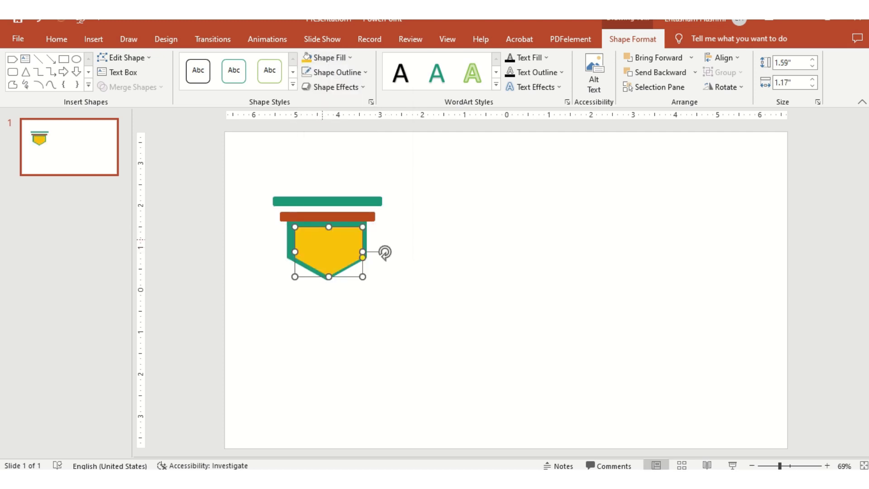
left_click_drag(384, 252, 382, 251)
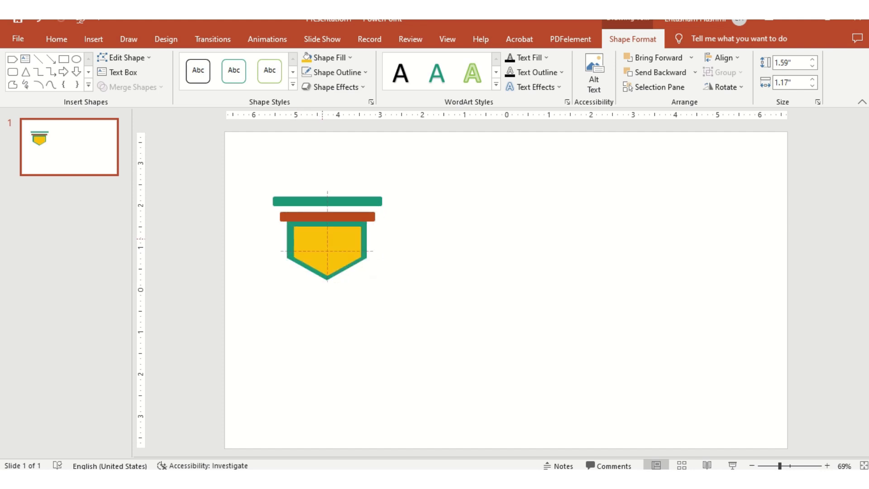
key("Escape")
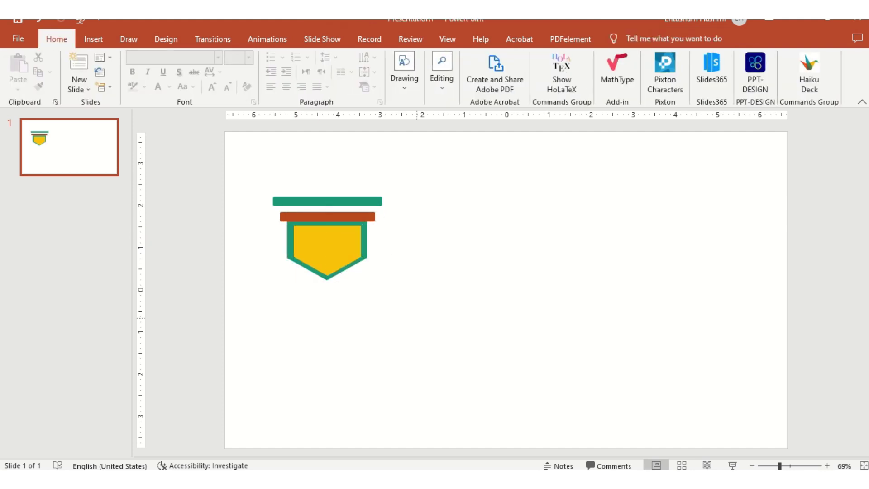
Step: Draw a 0.36" teal circle below the pendant's tip with a 3 pt outline
left_click(93, 39)
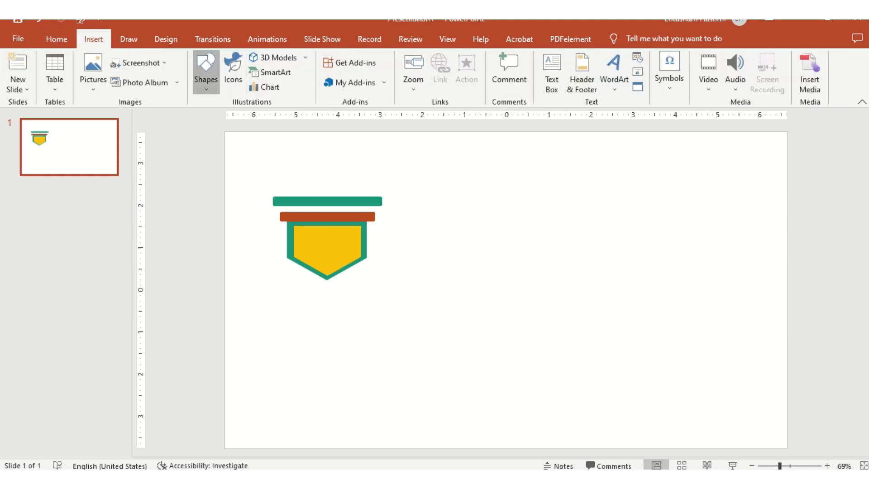
left_click(205, 72)
left_click(265, 116)
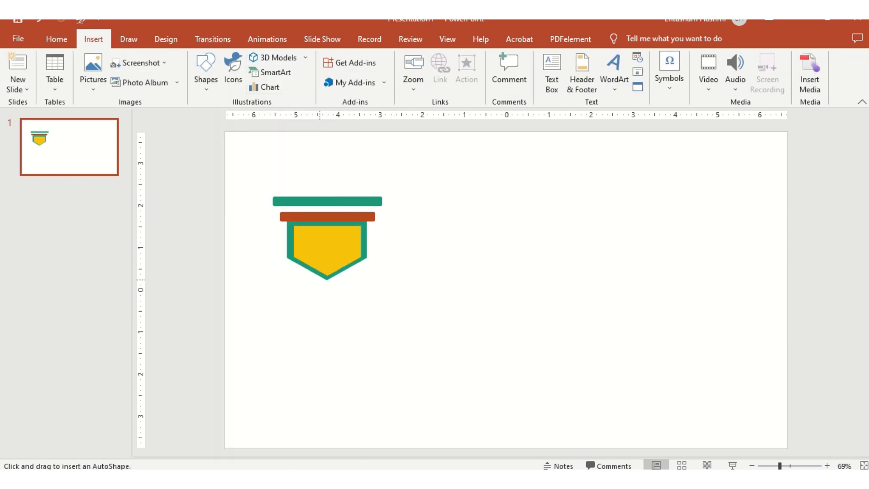
mouse_move(319, 280)
left_mouse_down()
mouse_move(336, 296)
mouse_move(326, 288)
left_mouse_up()
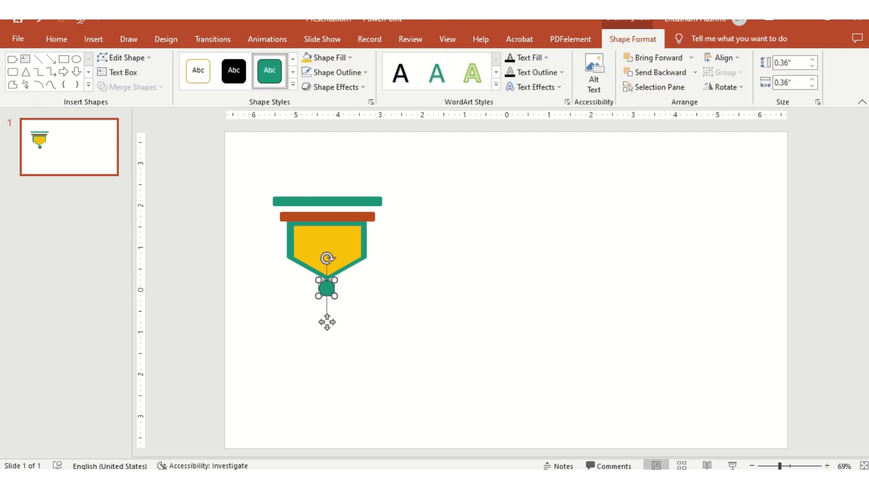
left_click(334, 72)
mouse_move(355, 231)
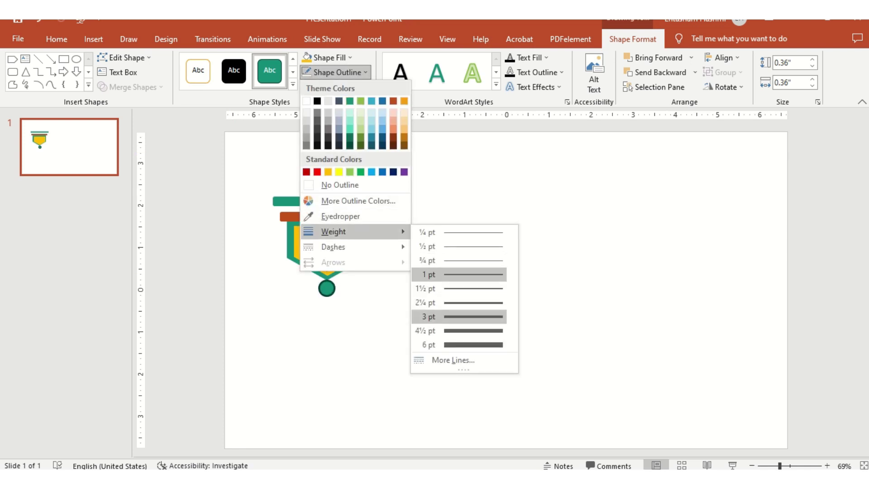
left_click(459, 316)
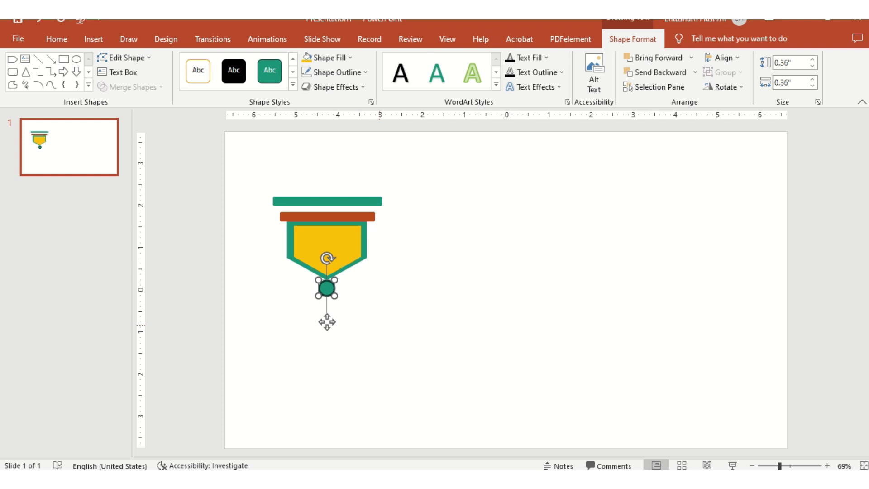
key("Escape")
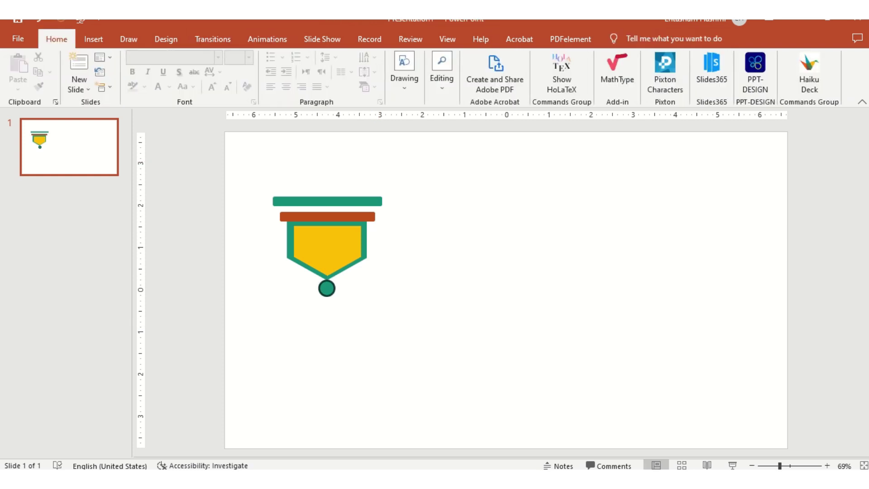
Step: Draw a small 0.56" by 0.36" isosceles triangle below the circle with no outline
left_click(93, 39)
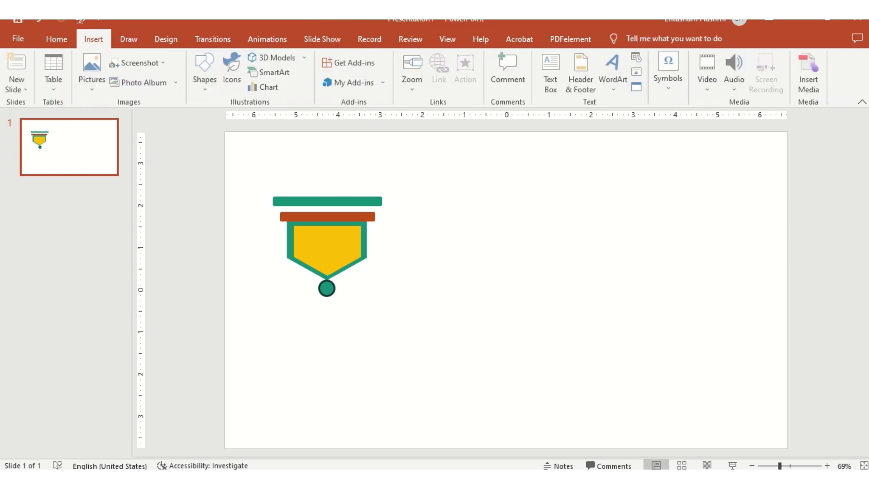
left_click(205, 73)
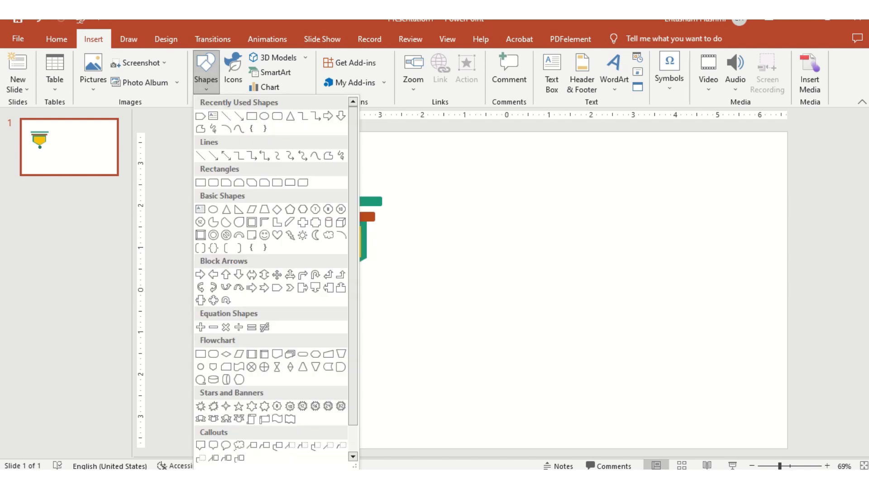
left_click(290, 116)
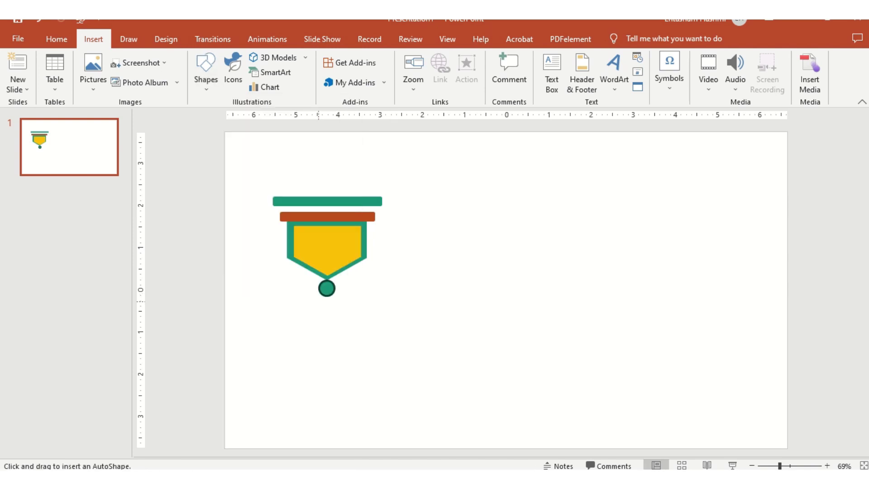
mouse_move(319, 296)
left_mouse_down()
mouse_move(347, 320)
mouse_move(335, 320)
left_mouse_up()
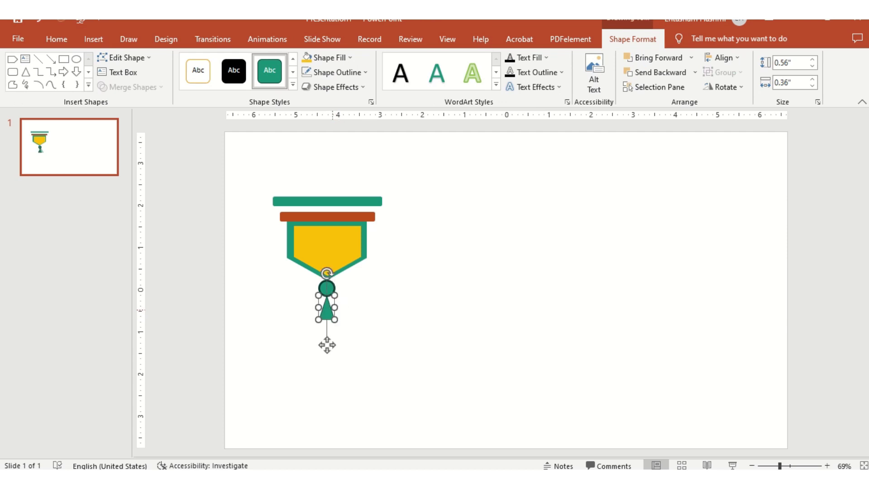
left_click(337, 73)
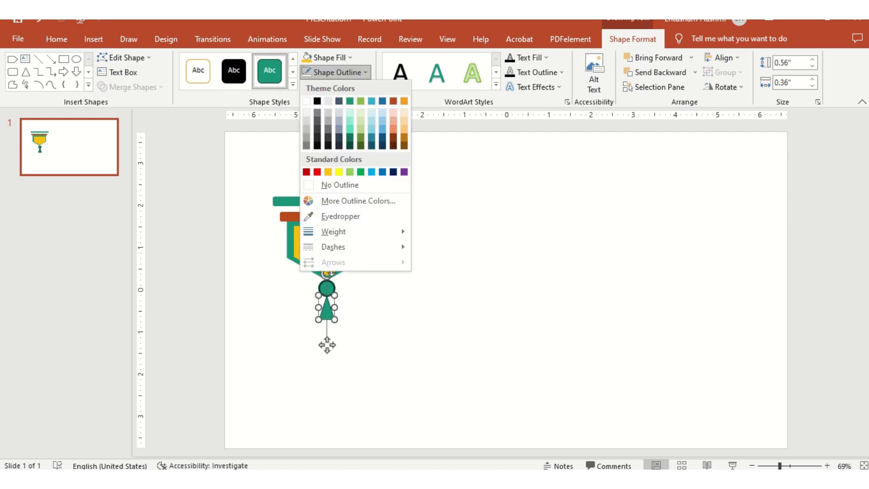
left_click(340, 185)
Step: Move the triangle up so it sits directly beneath the circle
left_click(326, 344)
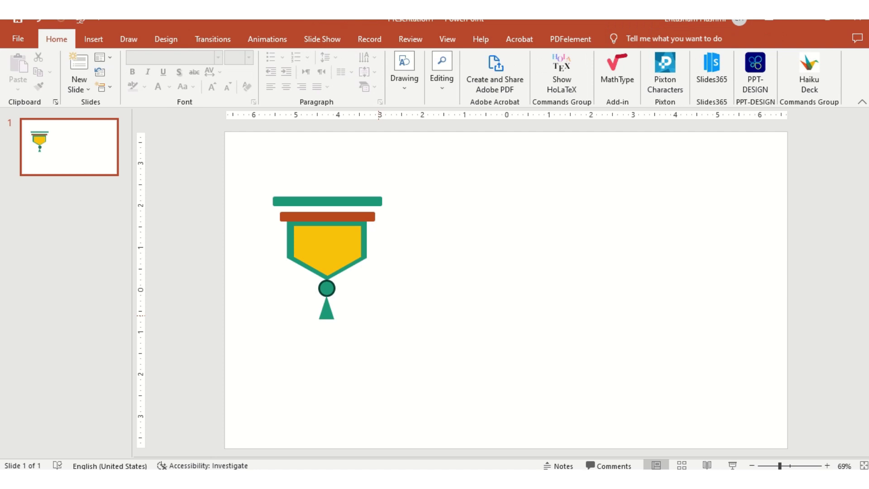
left_click(324, 314)
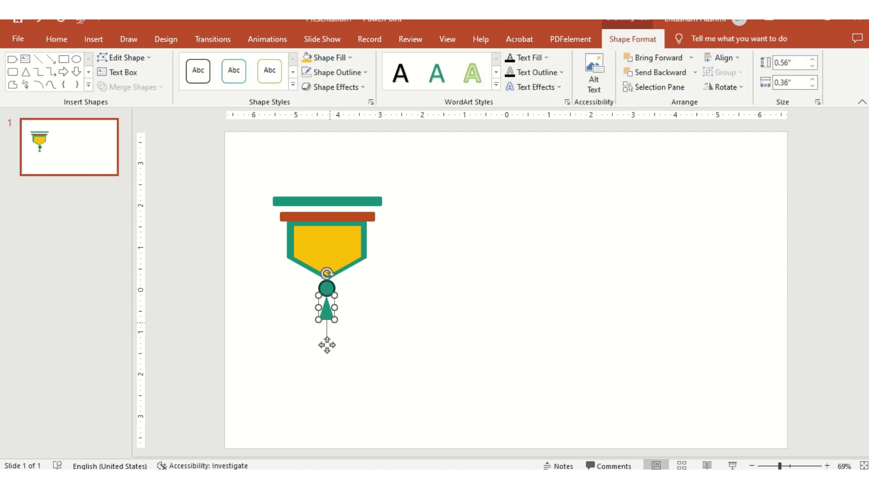
left_click_drag(327, 344, 326, 344)
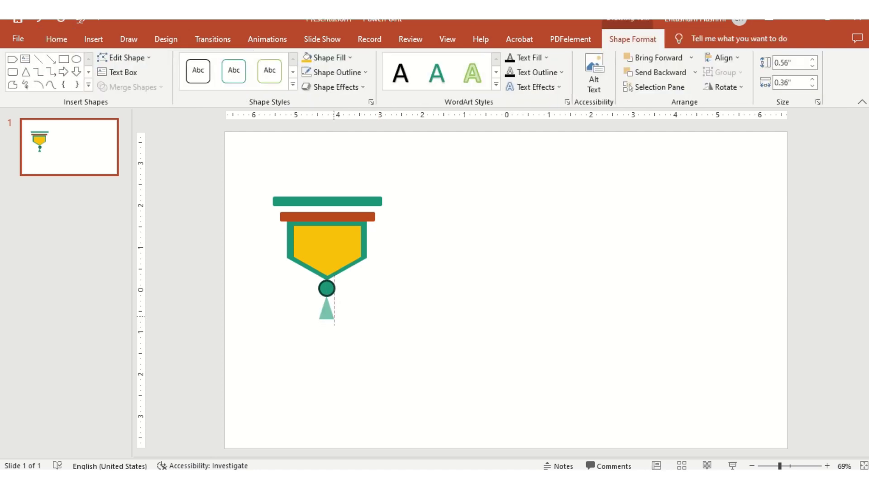
left_click_drag(326, 310, 326, 304)
key("Escape")
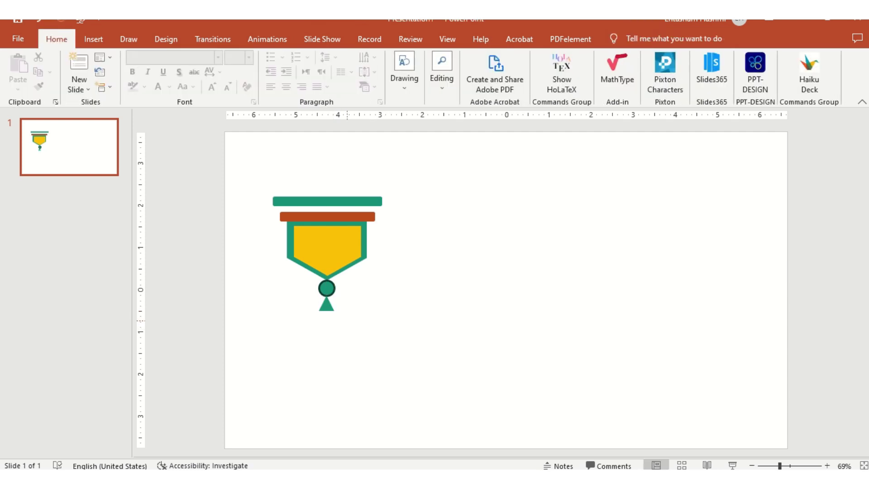
left_click(328, 309)
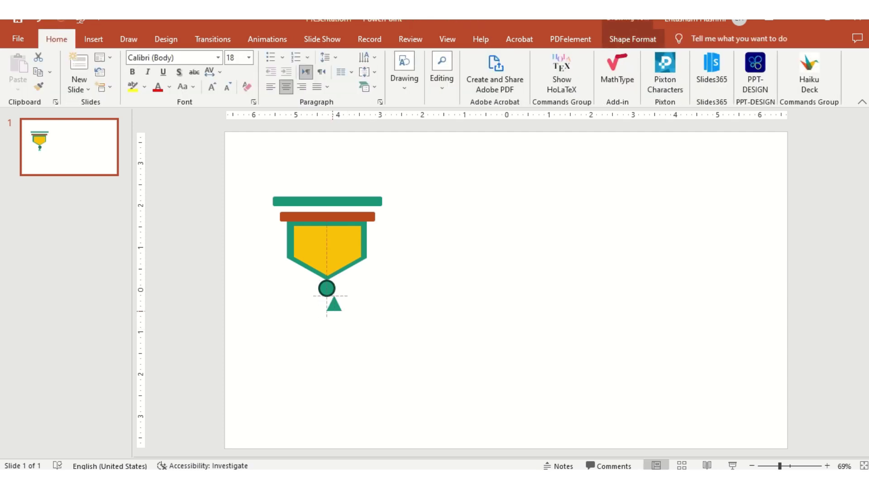
left_click(328, 336)
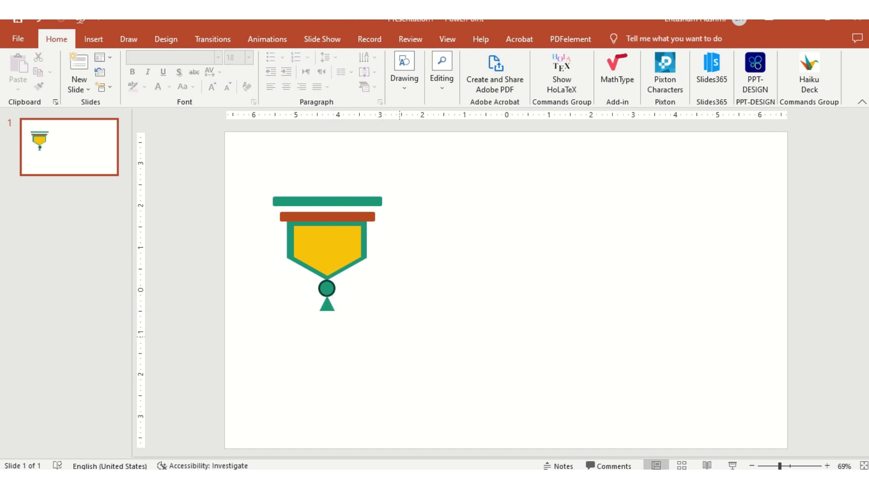
Step: Add a 'Text Text Text Text' text box onto the gold pennant and shrink it to 12 pt
left_click(93, 39)
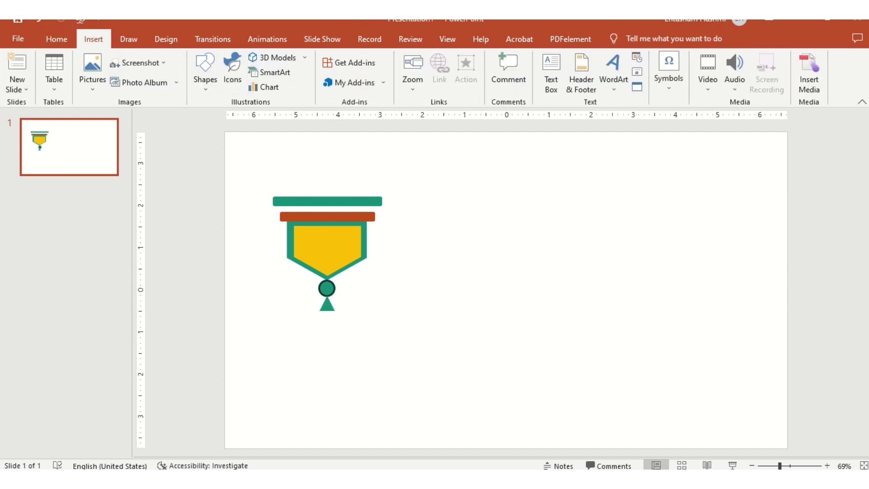
left_click(551, 68)
left_click(428, 292)
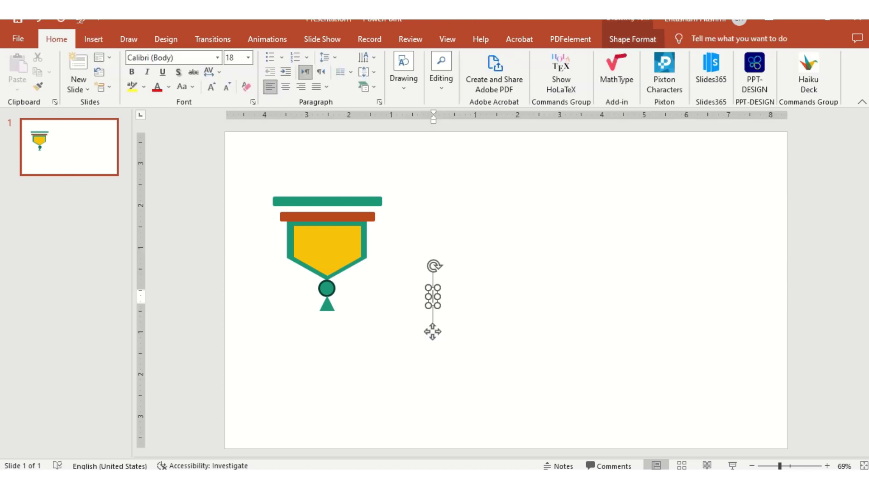
type("Text")
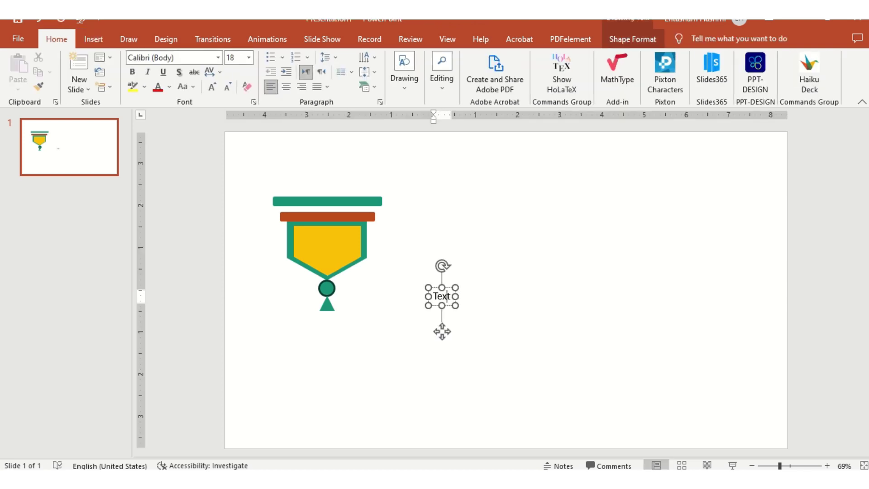
type(" Text Text ")
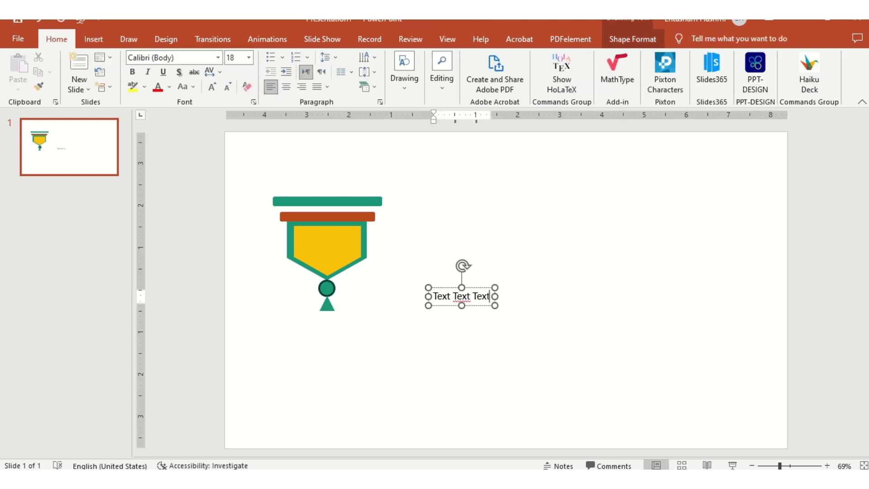
type("Text")
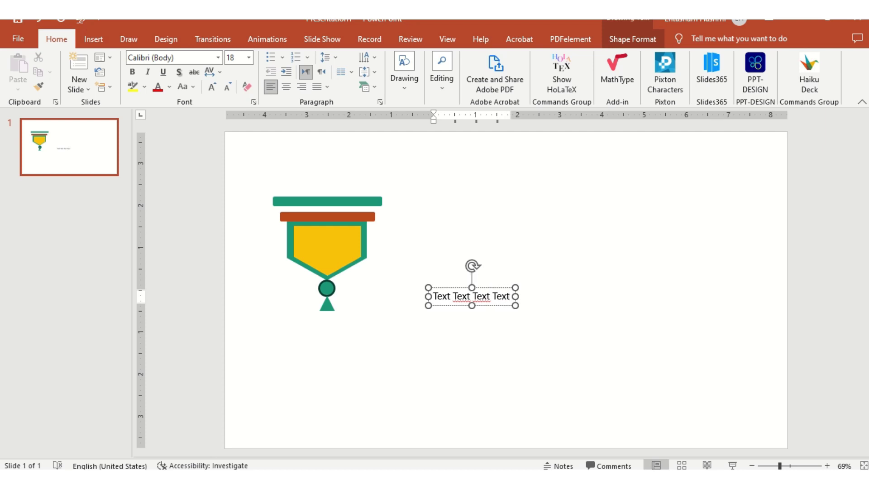
key("Escape")
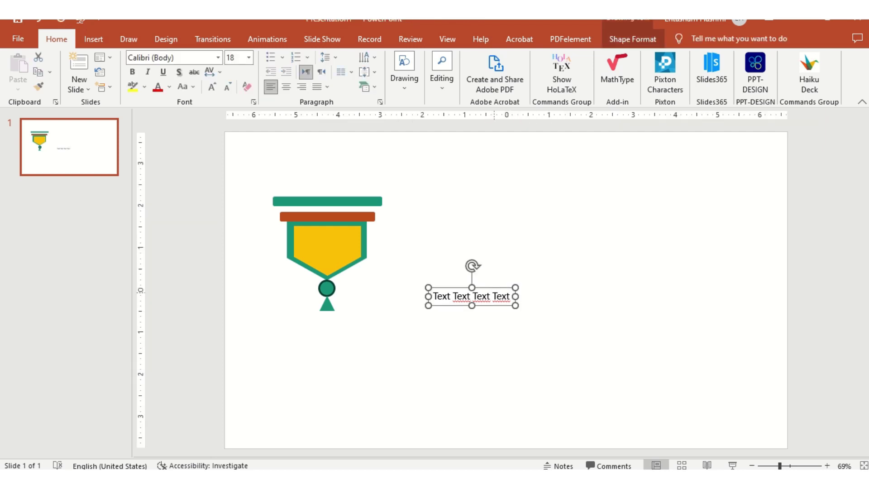
left_click_drag(471, 296, 329, 244)
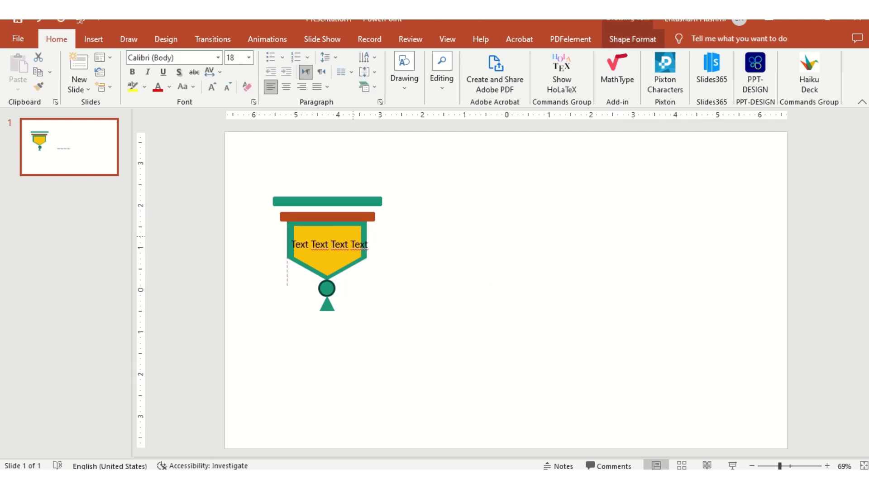
key("ctrl+bracketleft")
key("ctrl+bracketleft")
key("ctrl+bracketleft")
key("ctrl+bracketleft")
key("ctrl+bracketleft")
key("ctrl+bracketleft")
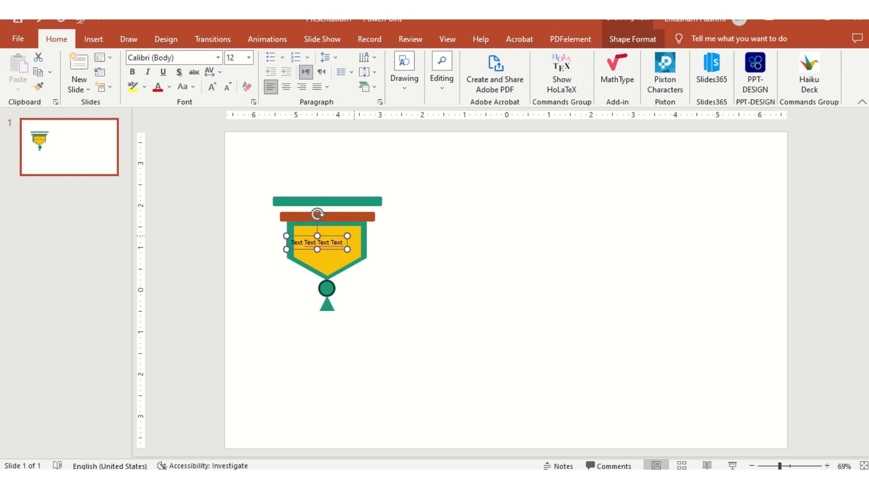
key("Right")
key("Right")
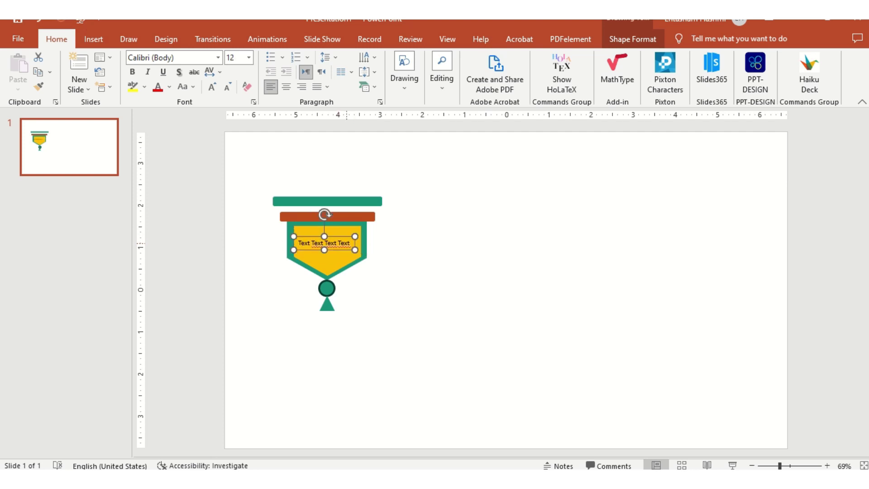
Step: Make the label white and bold, and centre it on the pennant
left_click(348, 243)
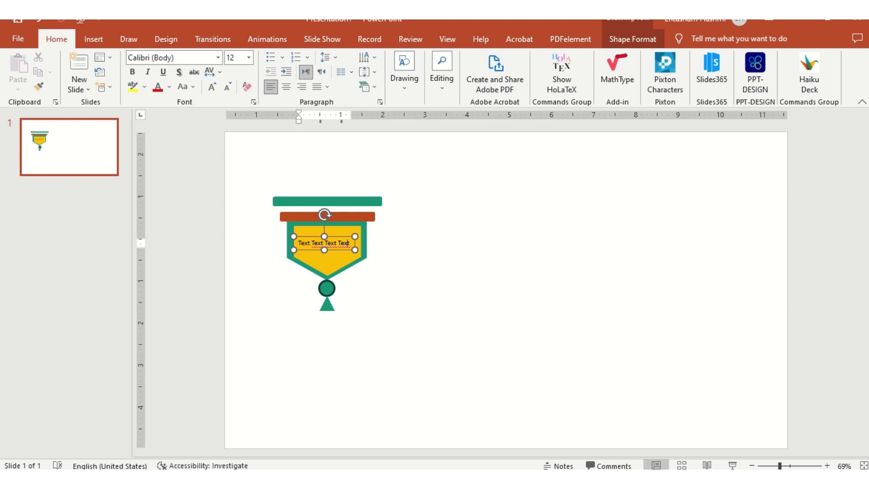
left_click_drag(348, 243, 350, 243)
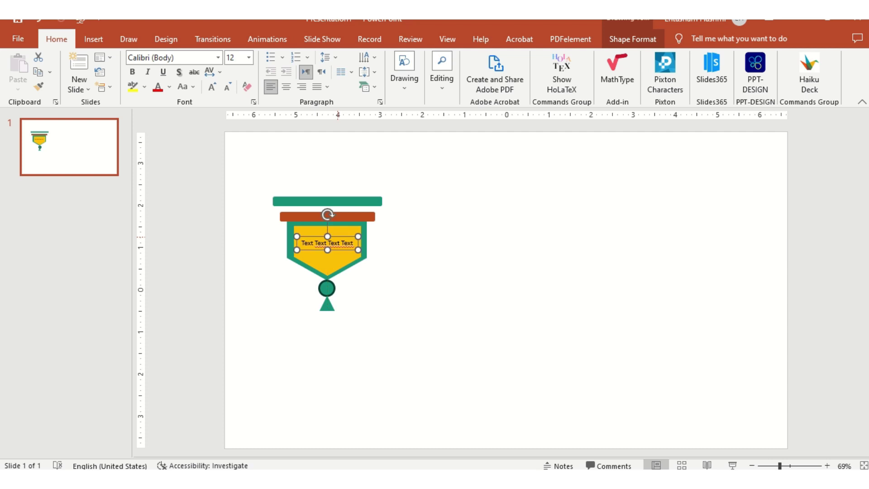
left_click(169, 86)
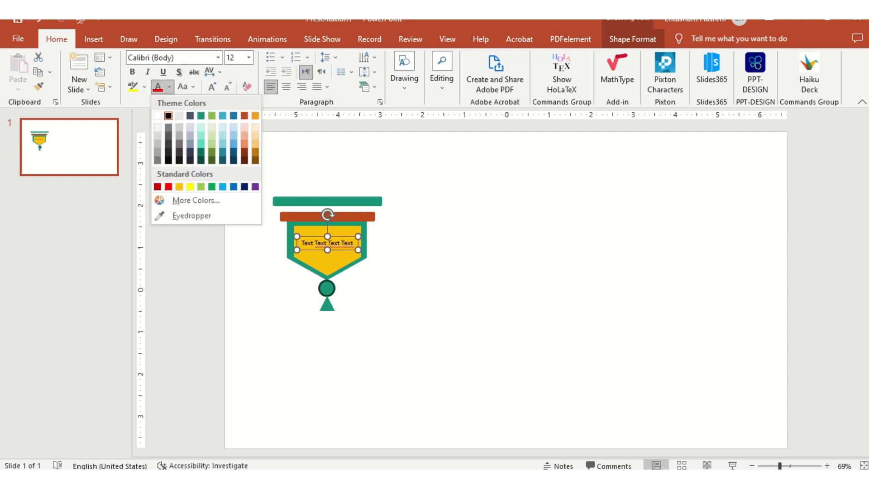
left_click(157, 115)
key("ctrl+b")
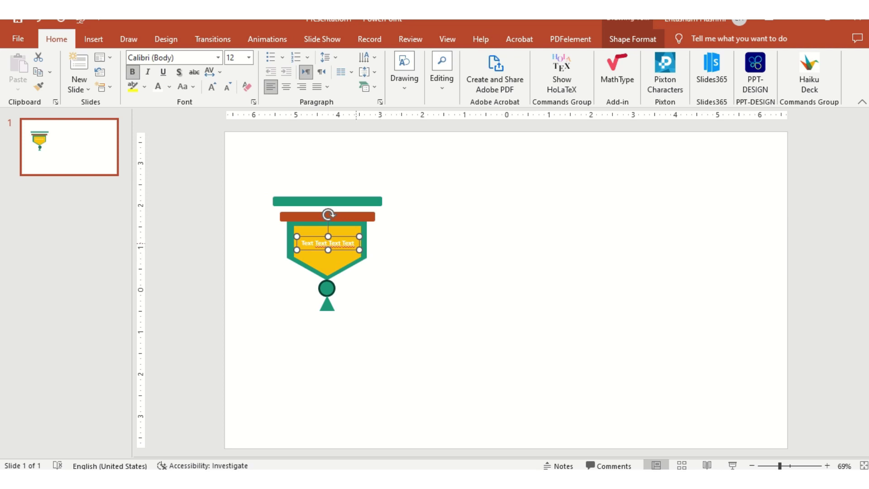
key("Escape")
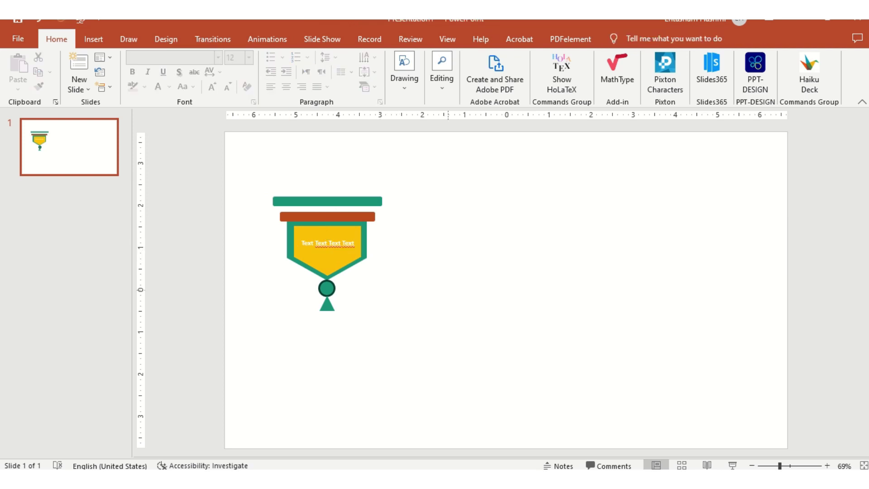
left_click(328, 243)
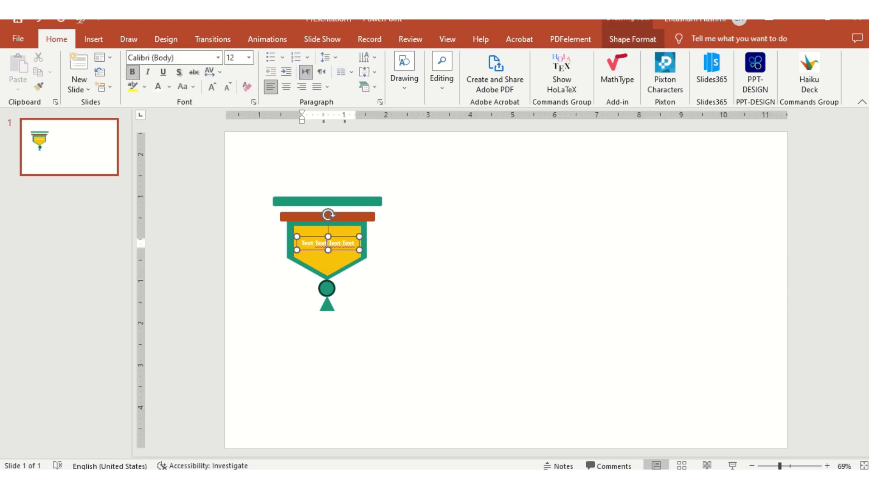
left_click_drag(327, 243, 326, 243)
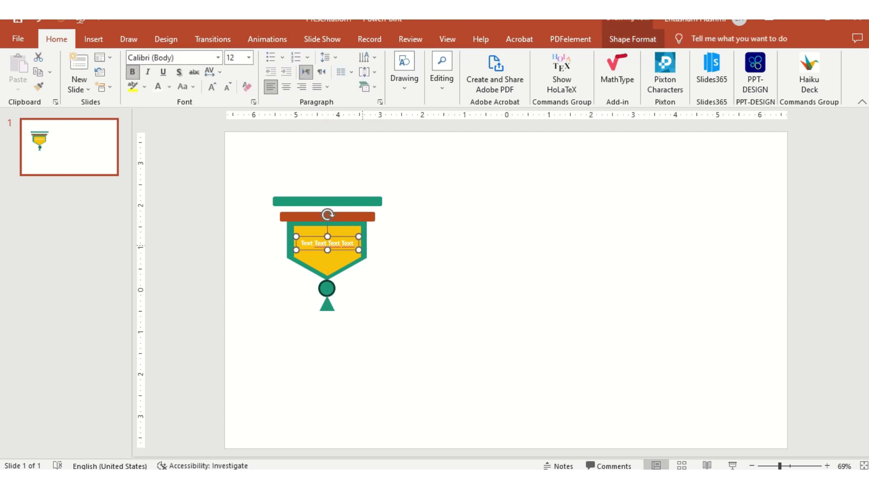
key("Escape")
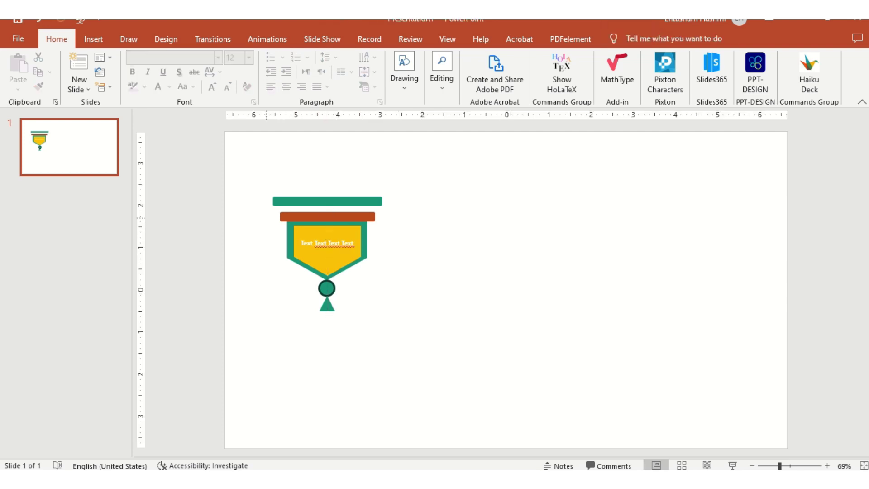
left_click(330, 217)
Step: Give the orange bar an orange preset gradient fill in Format Shape
right_click(339, 217)
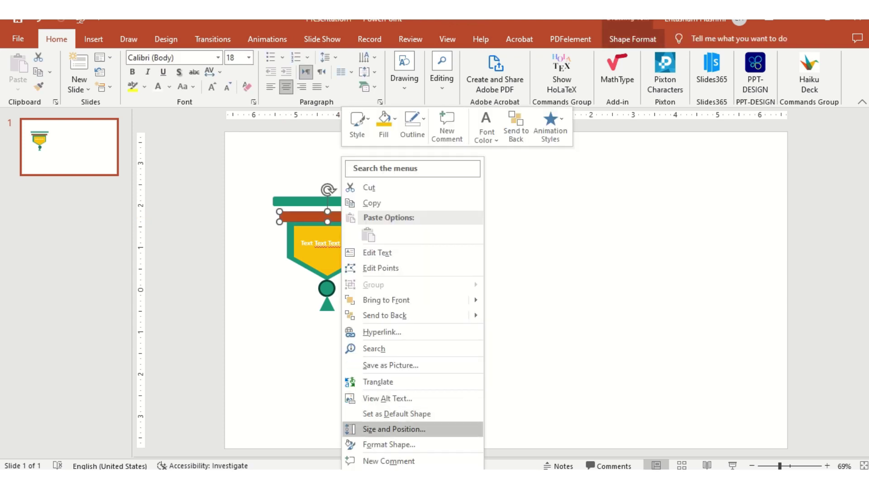
left_click(389, 444)
left_click(718, 197)
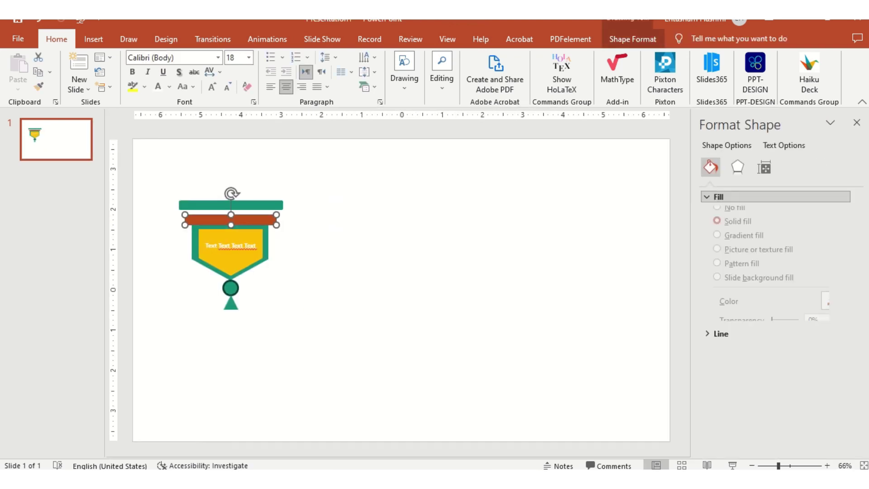
left_click(716, 245)
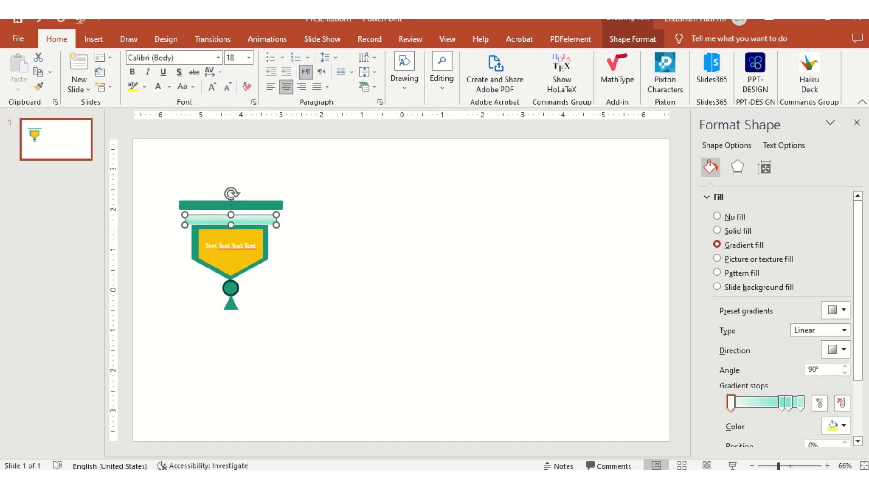
left_click(836, 309)
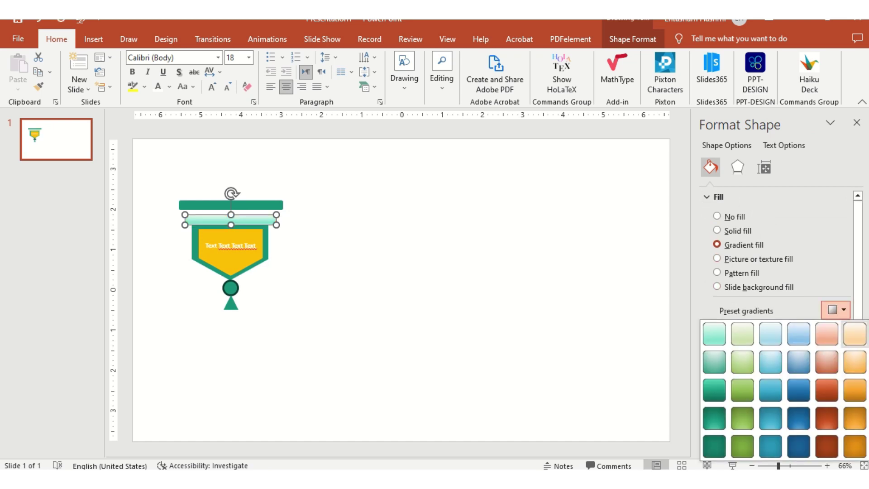
left_click(854, 418)
left_click(381, 290)
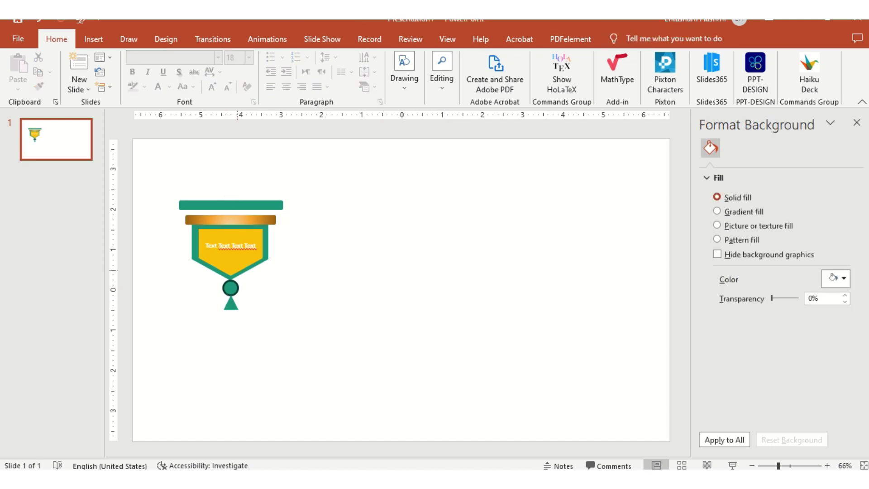
left_click(256, 258)
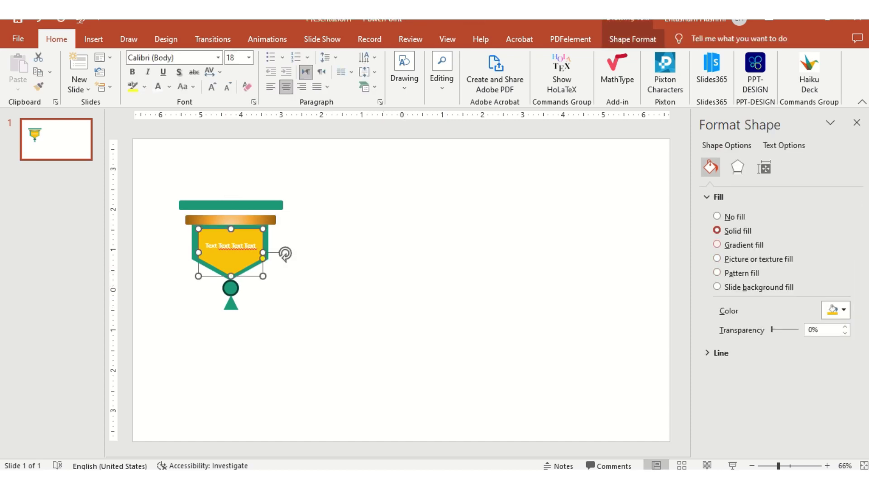
Step: Apply a dark blue preset gradient to the inner pennant panel
left_click(717, 245)
left_click(835, 310)
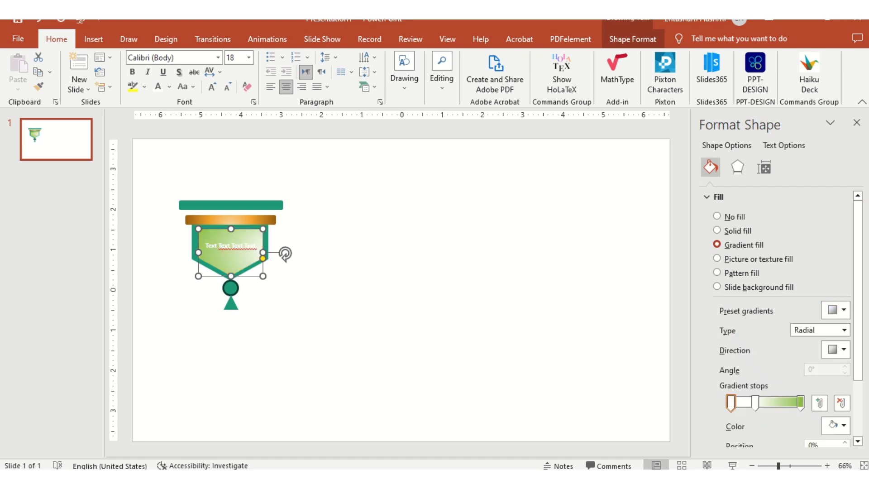
left_click(836, 310)
left_click(771, 362)
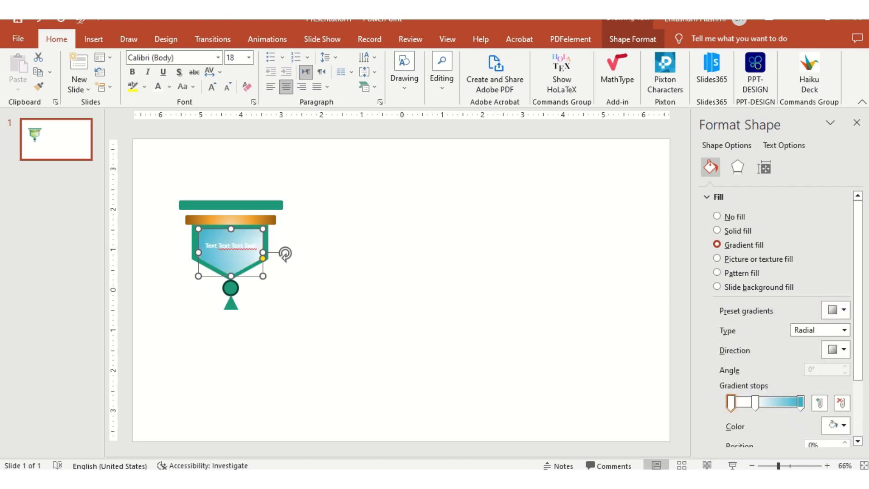
left_click(837, 310)
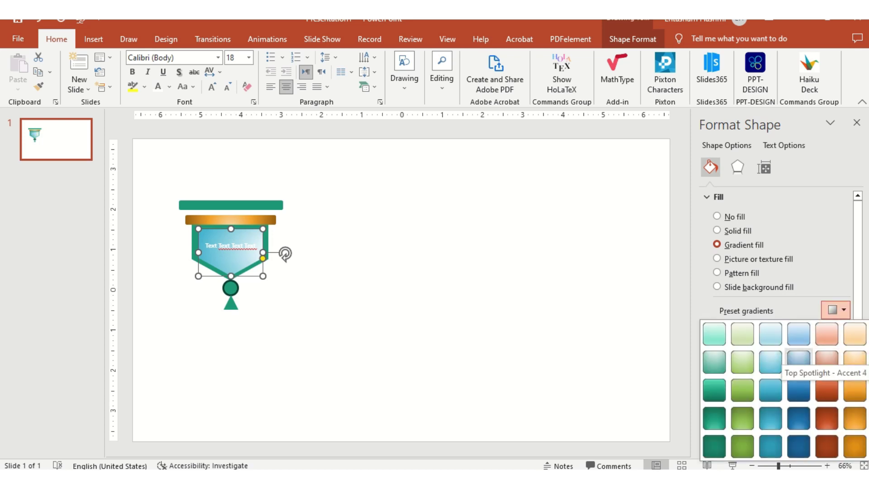
left_click(798, 362)
left_click(407, 251)
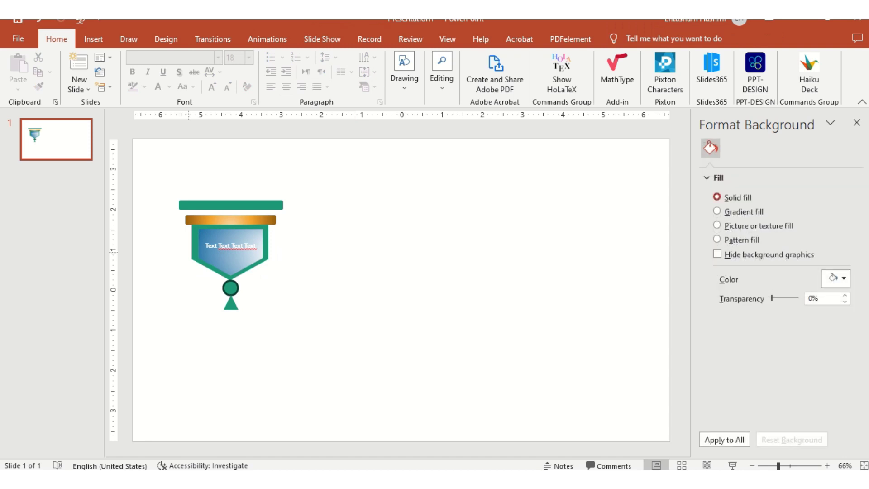
Step: Fill the outer pentagon border with gold
left_click(191, 252)
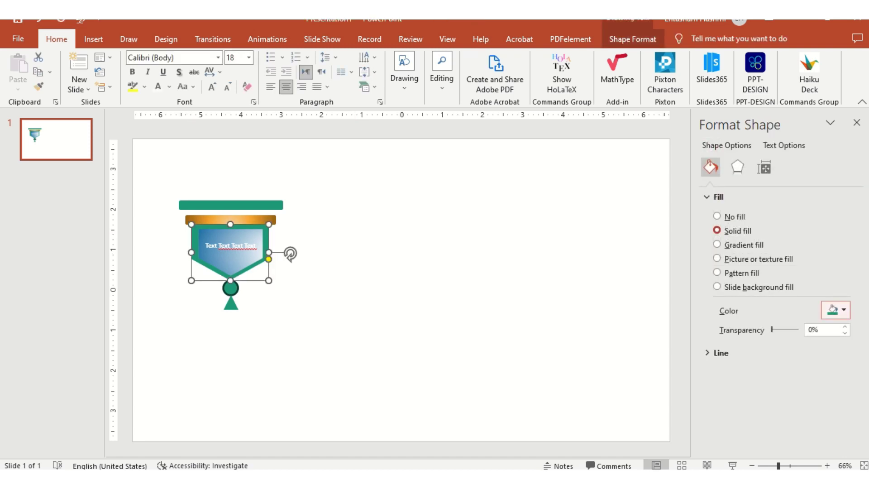
left_click(835, 310)
left_click(787, 259)
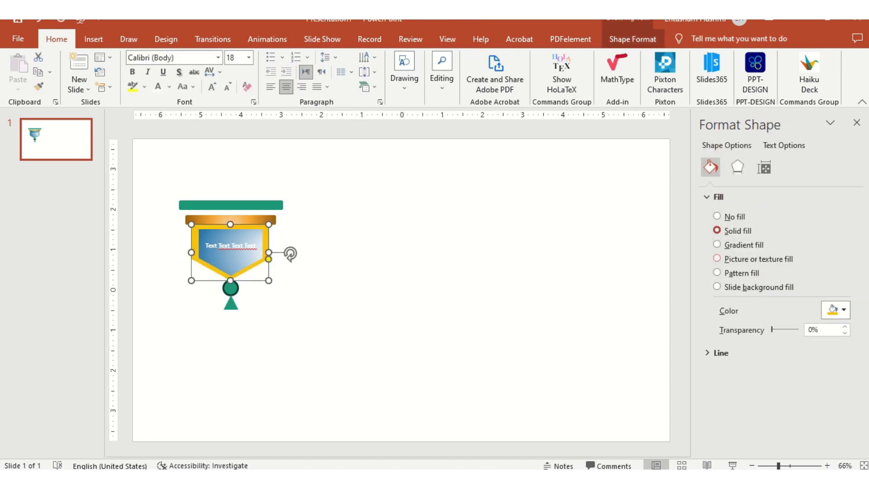
left_click(346, 307)
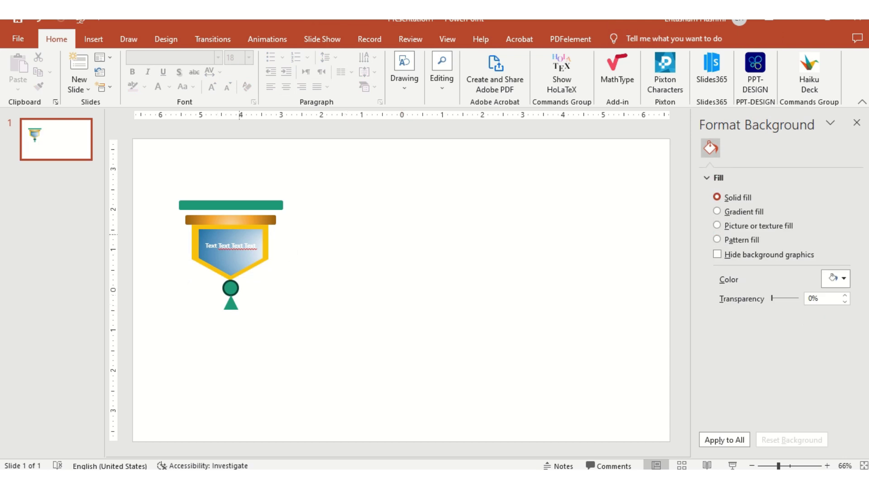
Step: Nudge the inner panel right and change its gradient to dark green
left_click(231, 258)
left_click_drag(235, 234, 239, 234)
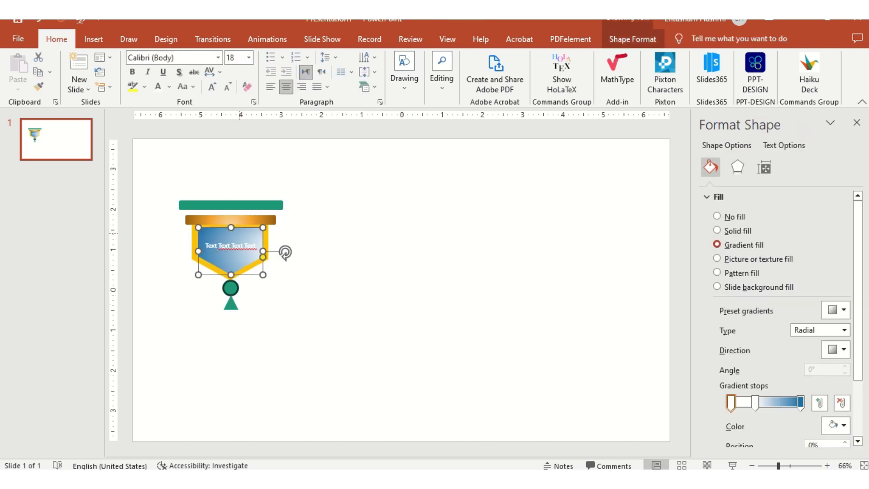
left_click(835, 310)
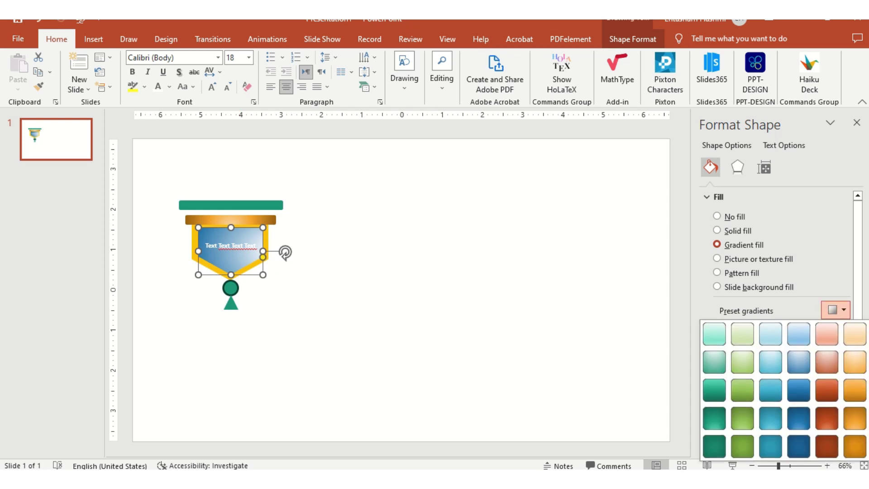
left_click(770, 334)
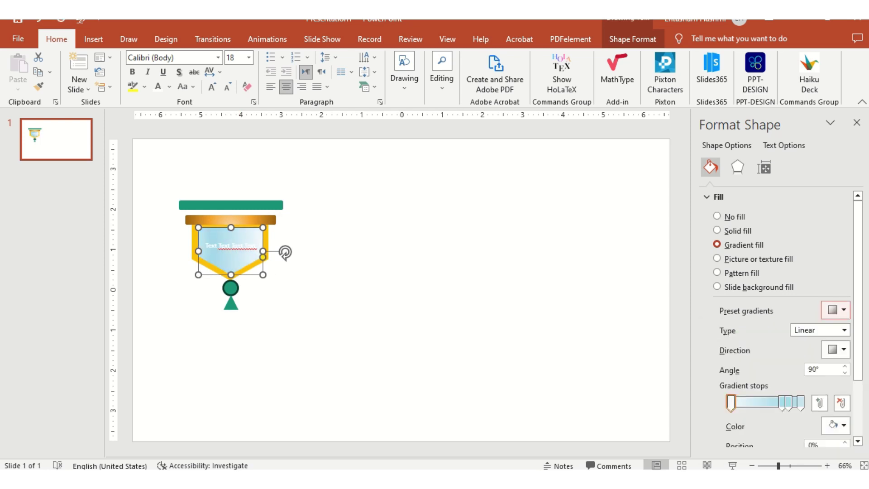
left_click(836, 310)
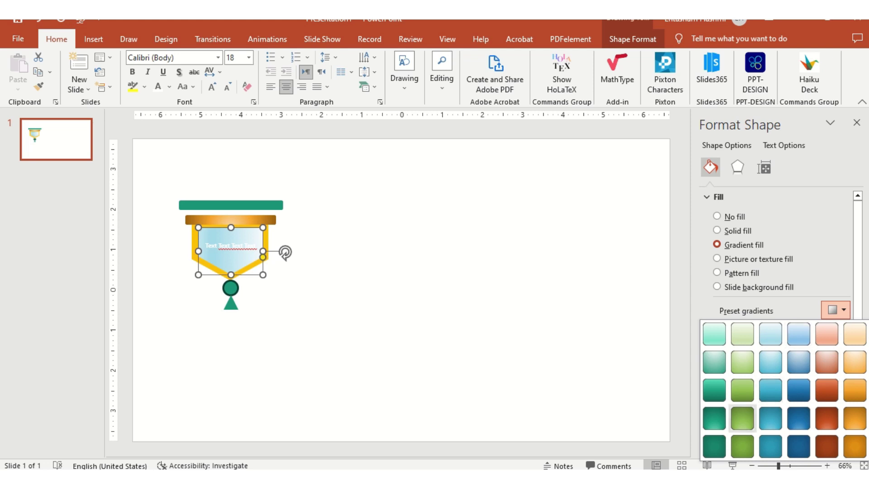
left_click(714, 446)
key("Escape")
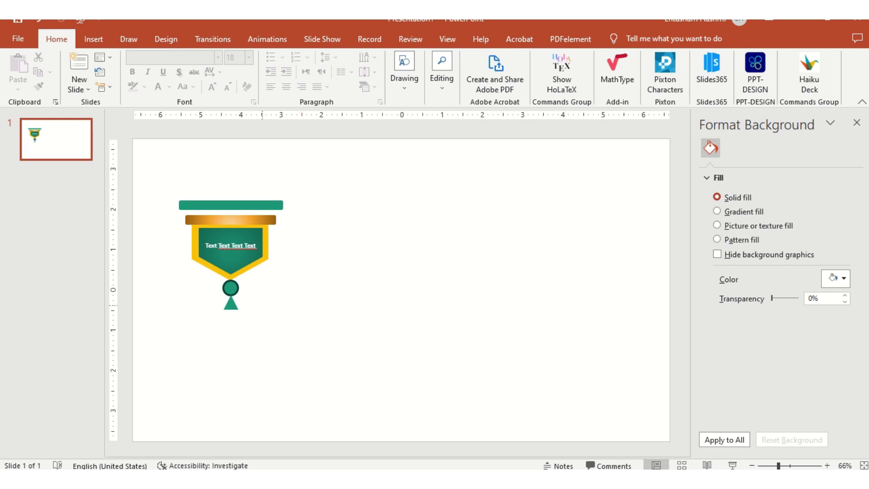
left_click(232, 286)
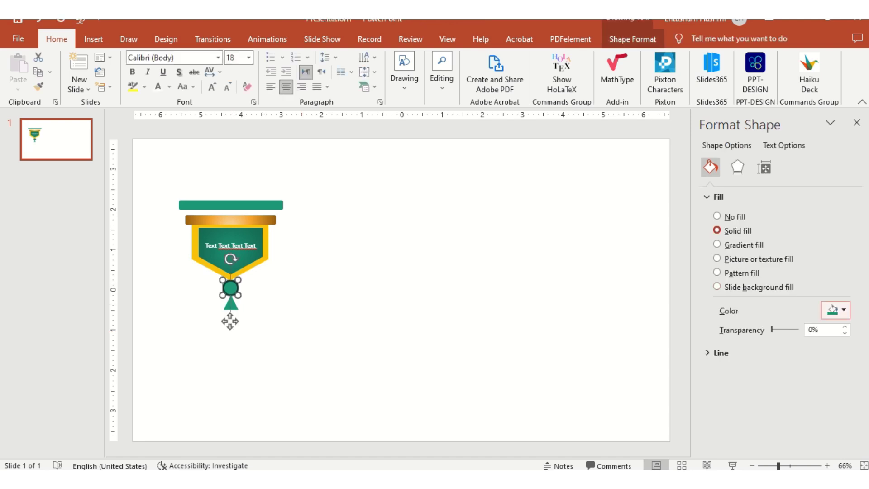
Step: Give the triangle beneath the circle a preset radial gradient fill
key("Escape")
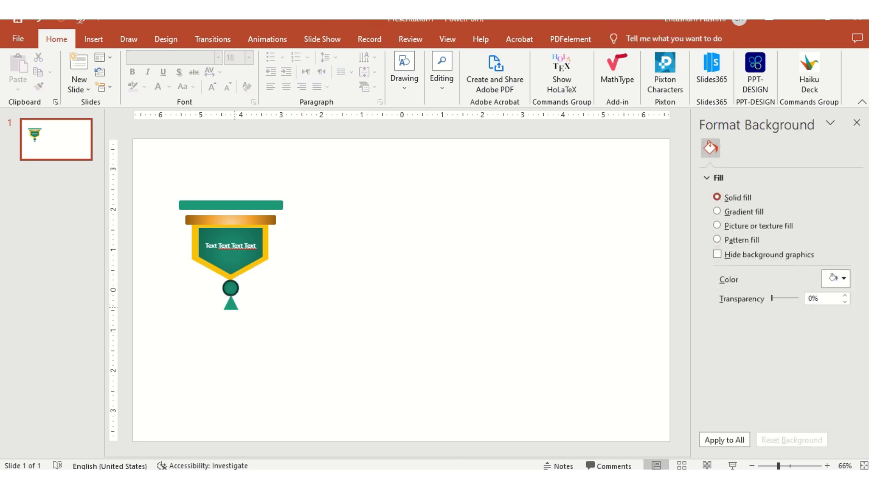
left_click(230, 336)
key("alt+Down")
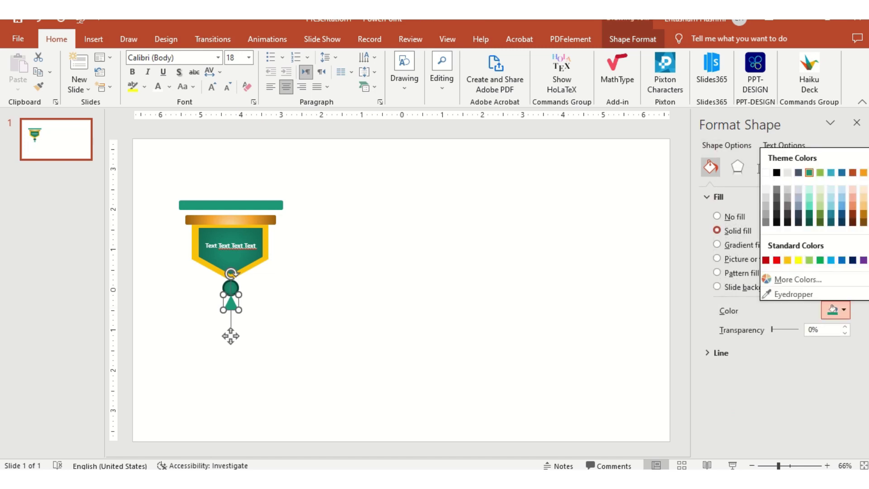
key("Escape")
key("alt+g")
key("alt+r")
key("alt+Down")
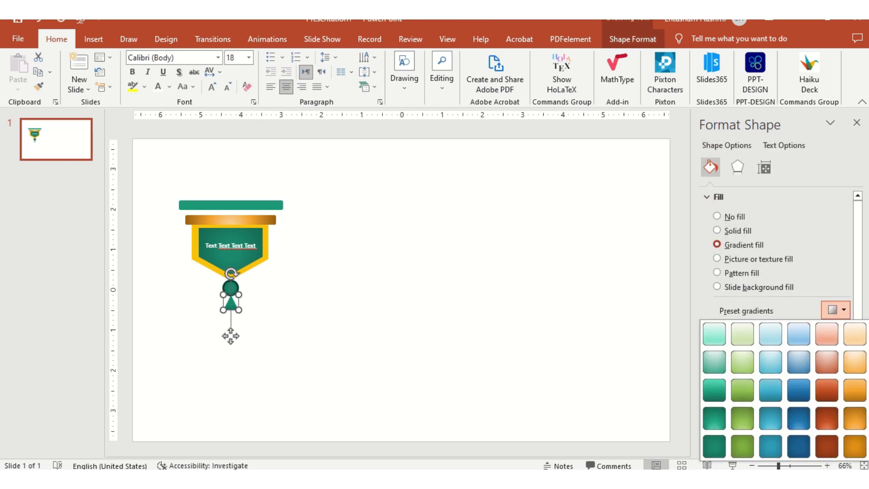
key("Down")
key("Down")
key("Down")
key("Return")
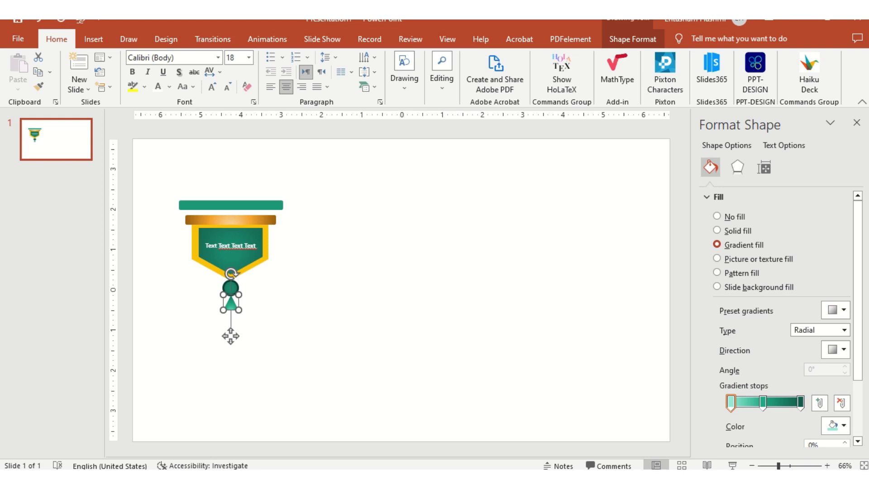
Step: Give the banner's orange bar a Top bevel in the 3-D Format settings
key("Escape")
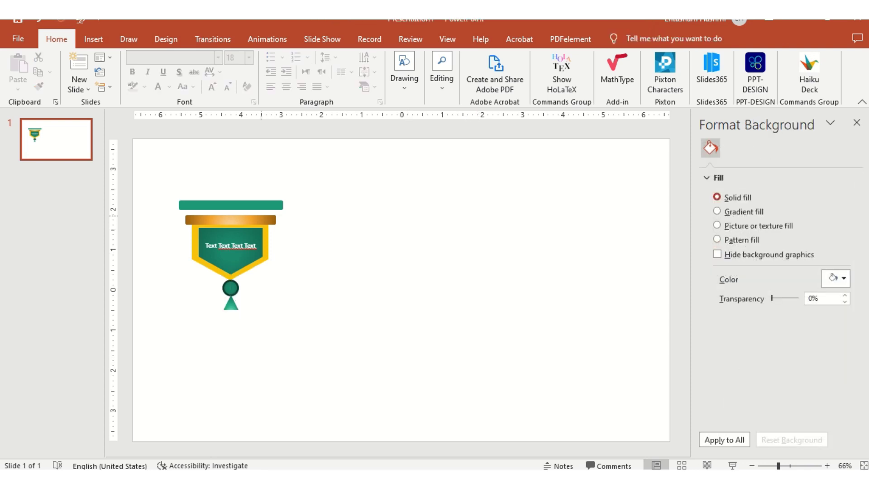
left_click(265, 219)
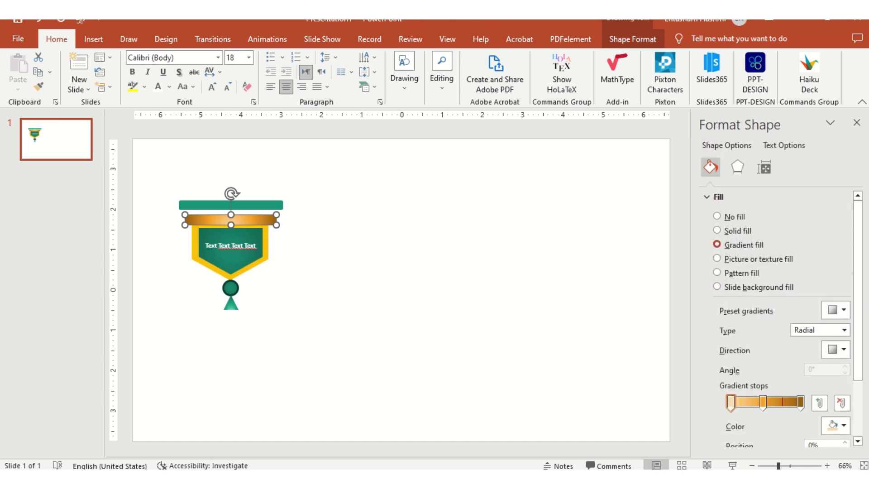
left_click(738, 167)
left_click(734, 268)
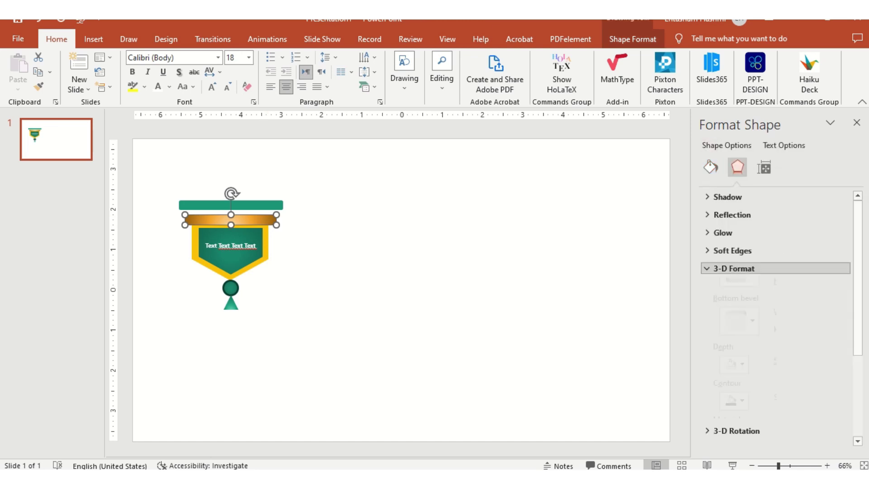
left_click(752, 305)
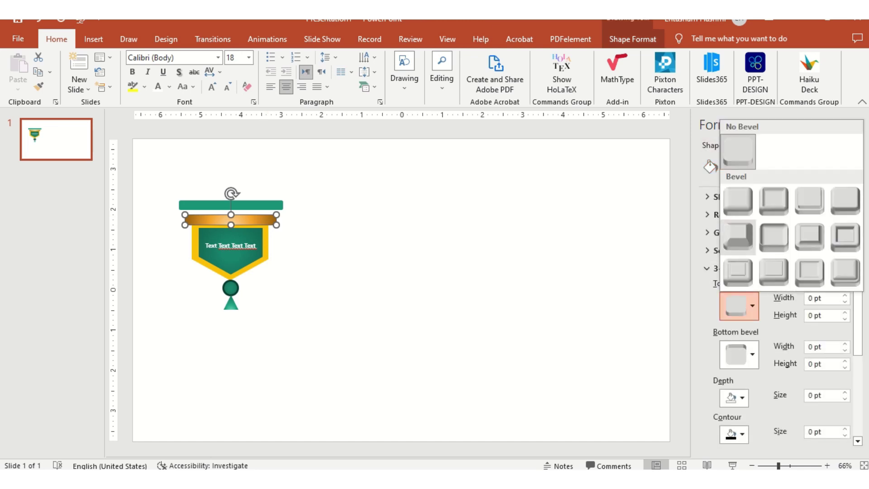
left_click(735, 199)
key("Escape")
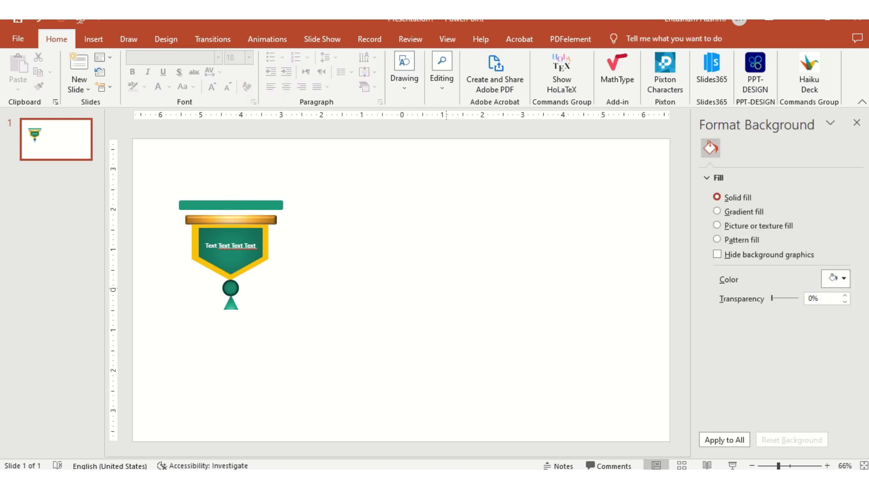
Step: Apply the same first Top bevel to the top green bar
left_click(230, 204)
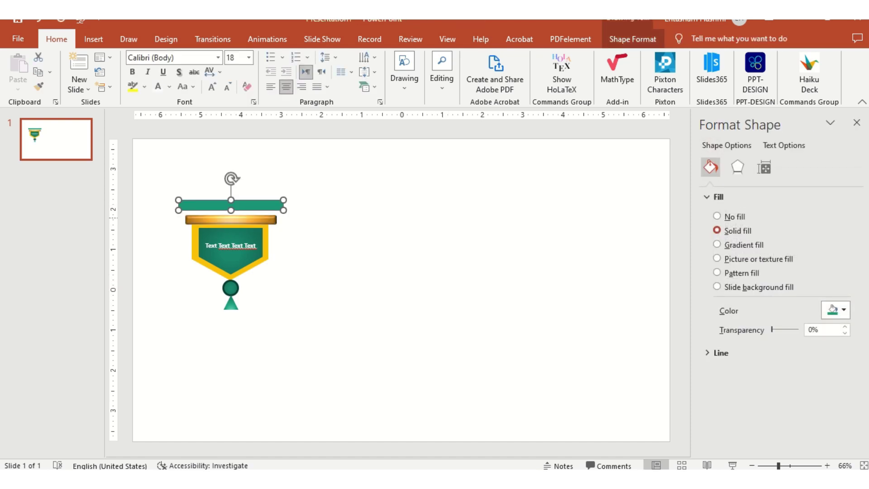
left_click(737, 167)
left_click(724, 268)
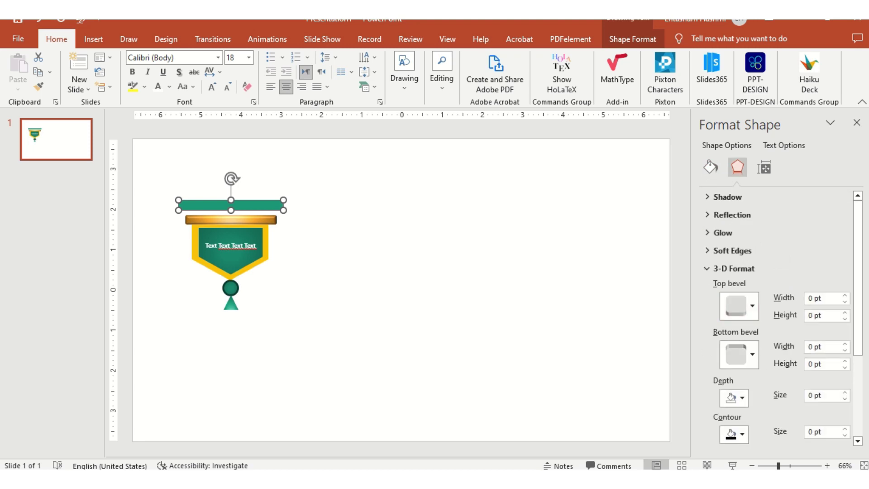
left_click(752, 305)
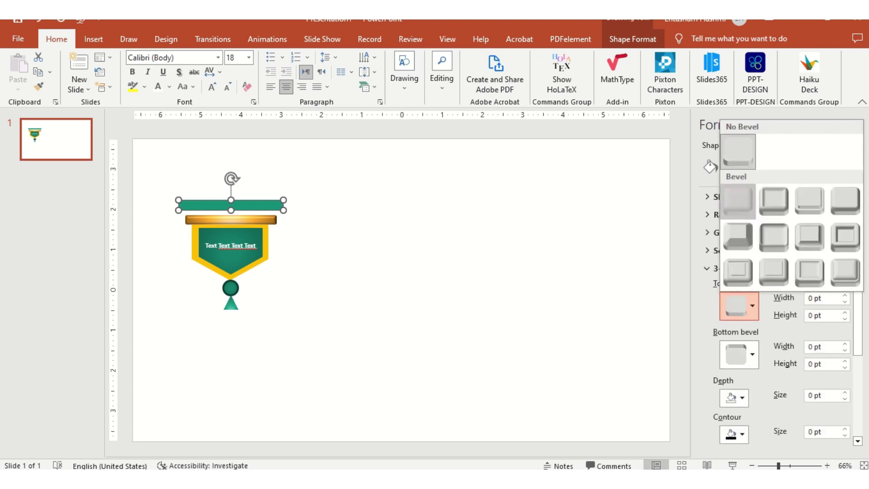
left_click(738, 202)
key("Escape")
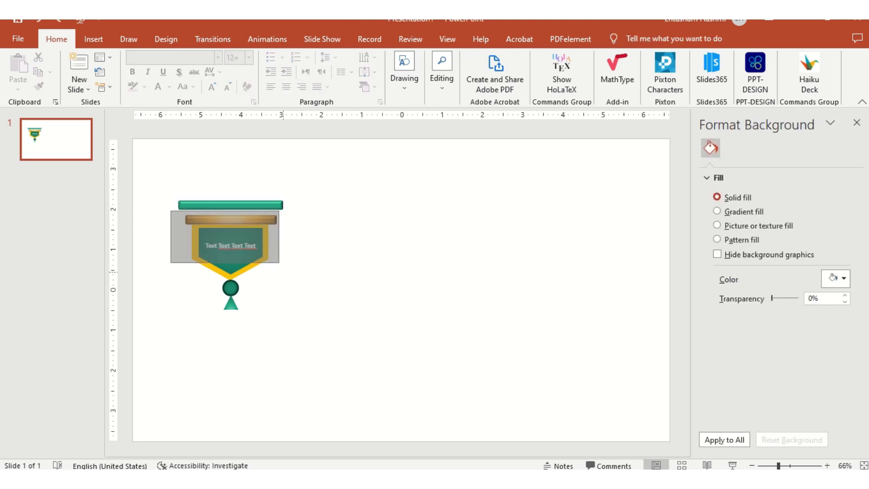
Step: Group all the banner pieces into one object
left_click_drag(169, 211, 298, 328)
key("ctrl+g")
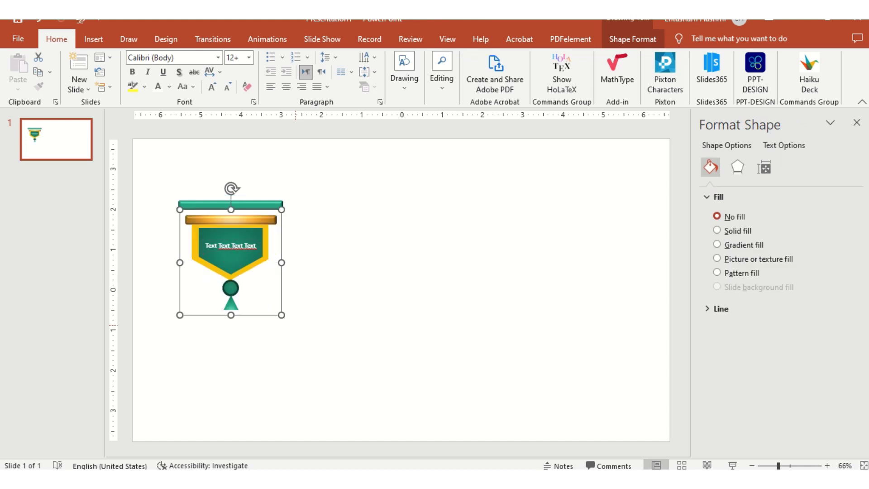
key("Escape")
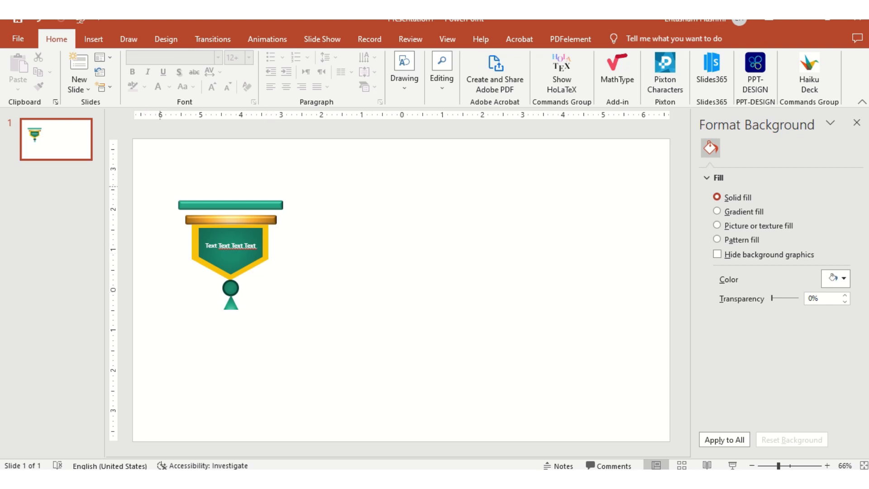
Step: Make two copies of the banner staggered down-right, then shift all three banners right
left_click_drag(159, 184, 301, 324)
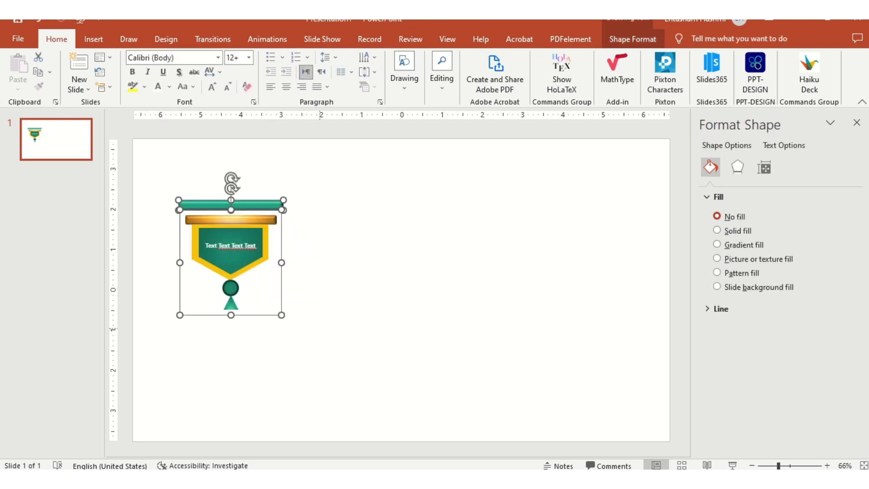
left_click_drag(251, 206, 376, 257)
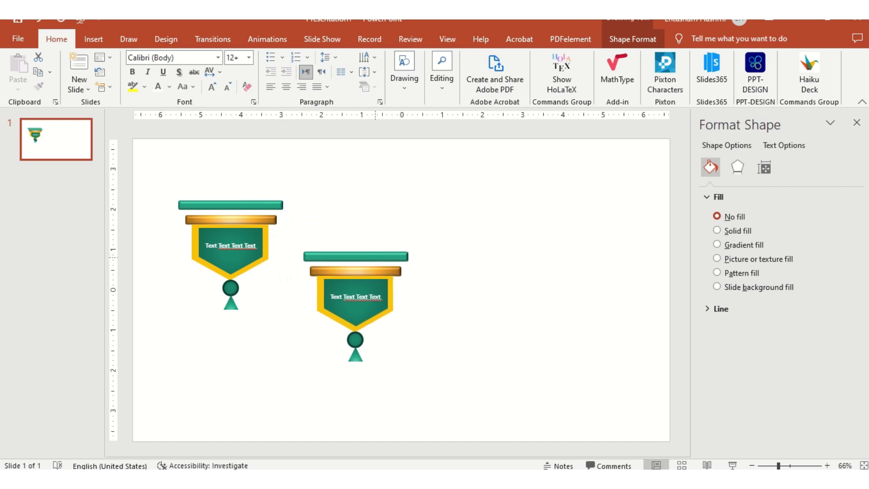
key("Right")
key("Right")
key("Right")
key("Right")
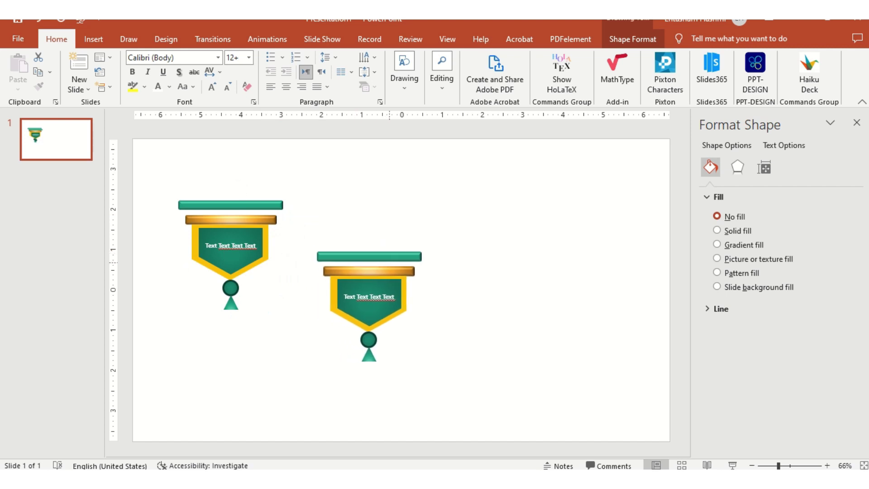
key("Right")
key("Right")
key("Right")
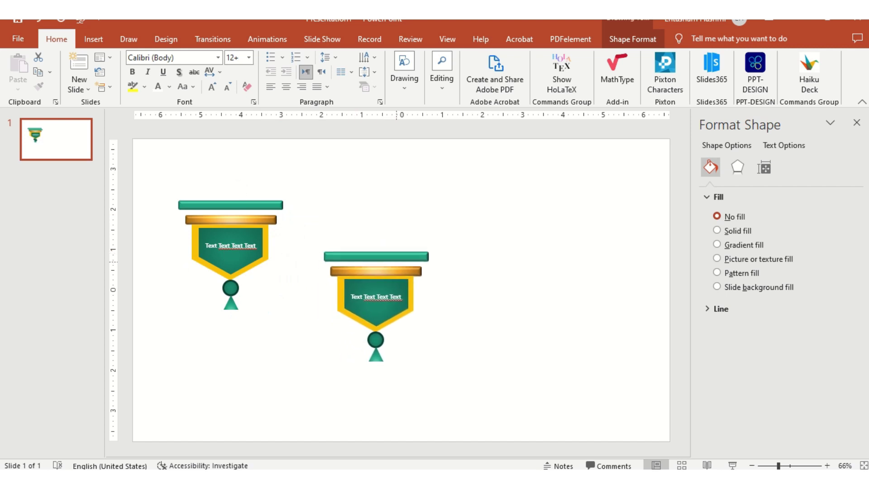
key("ctrl+d")
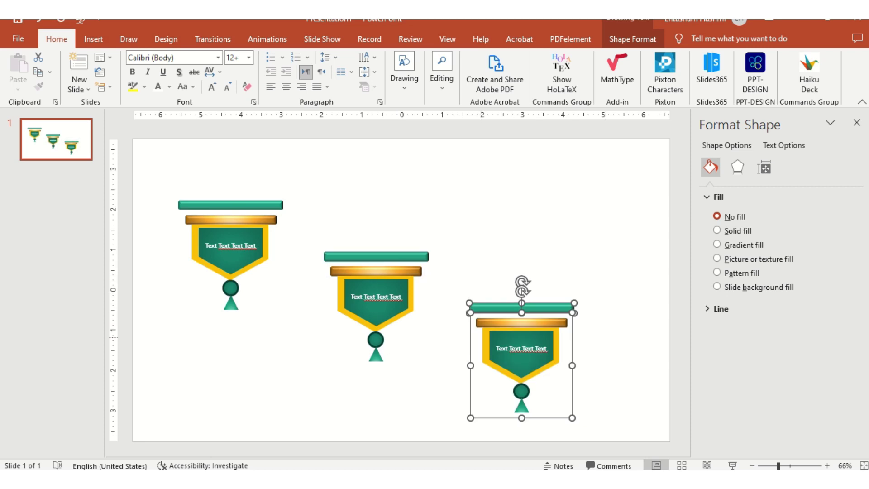
key("Escape")
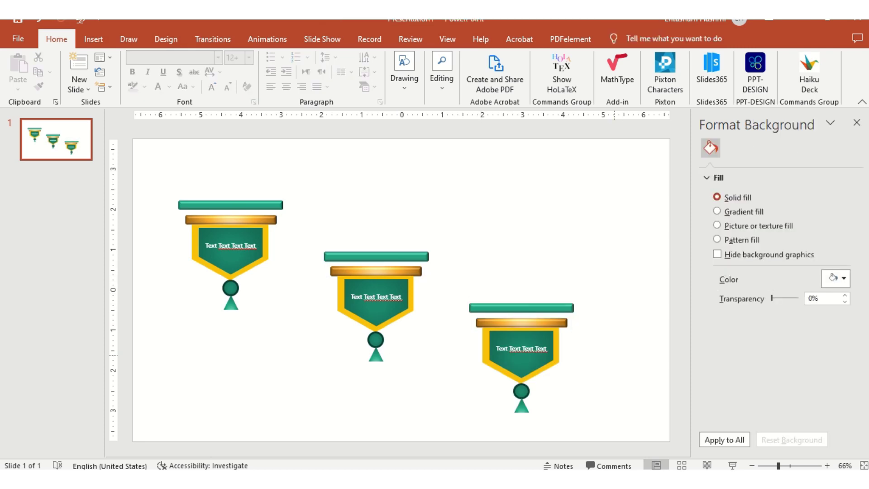
key("ctrl+a")
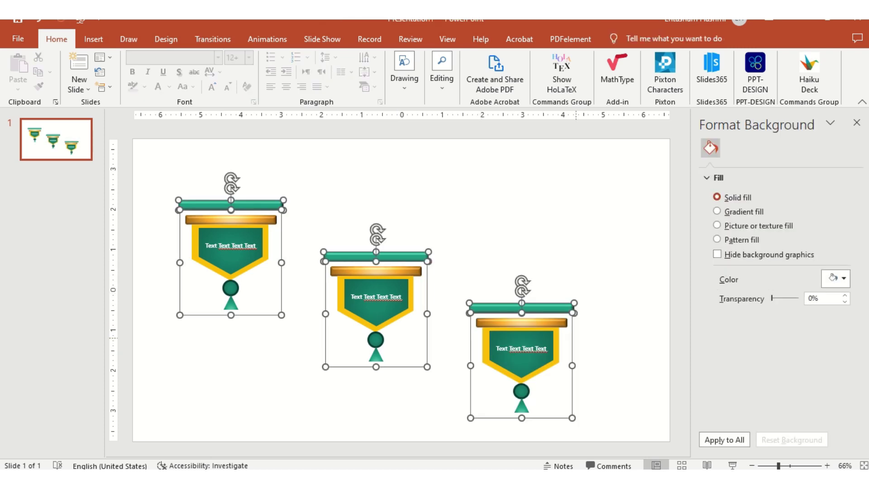
key("Right")
key("Right")
key("Right")
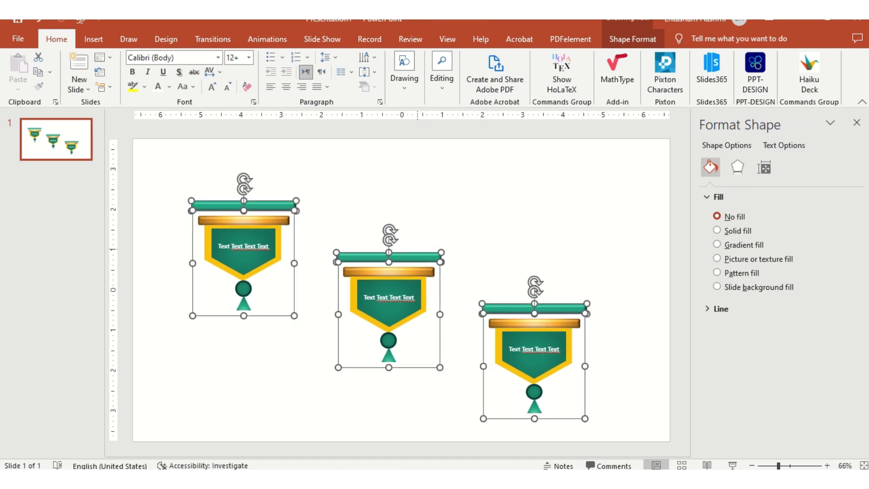
key("Escape")
Step: Draw an oval circle above the first banner
left_click(93, 38)
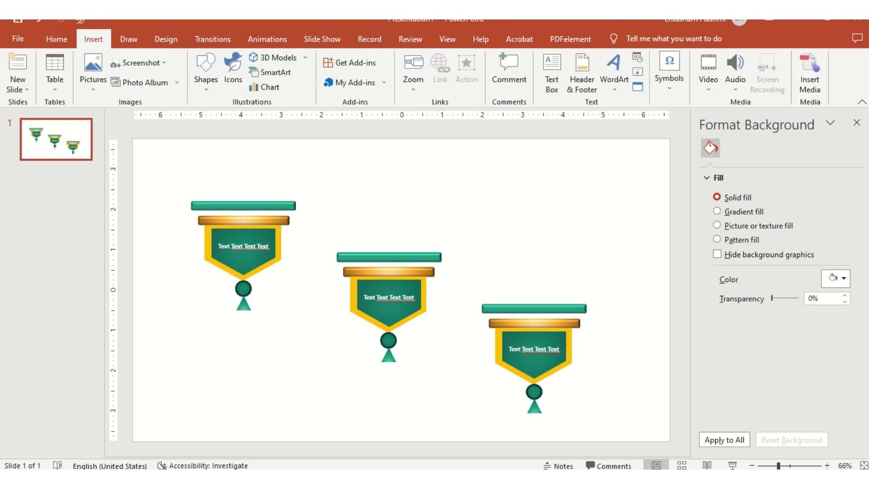
left_click(206, 68)
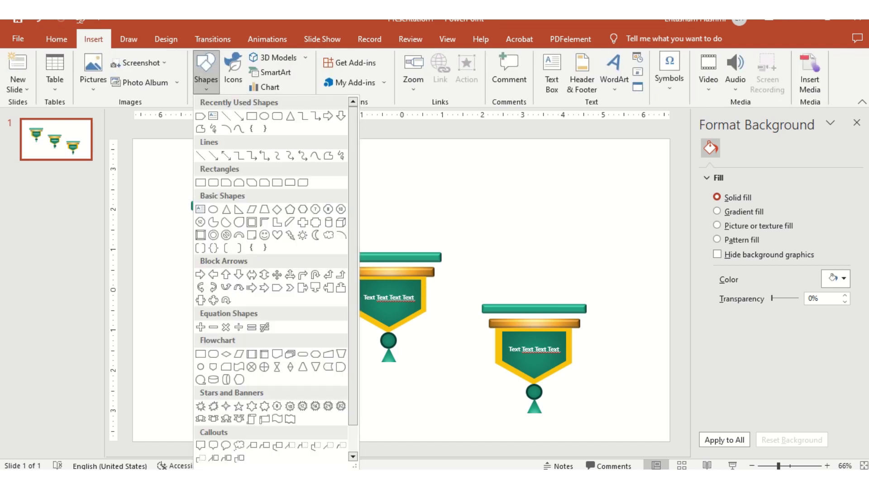
left_click(264, 116)
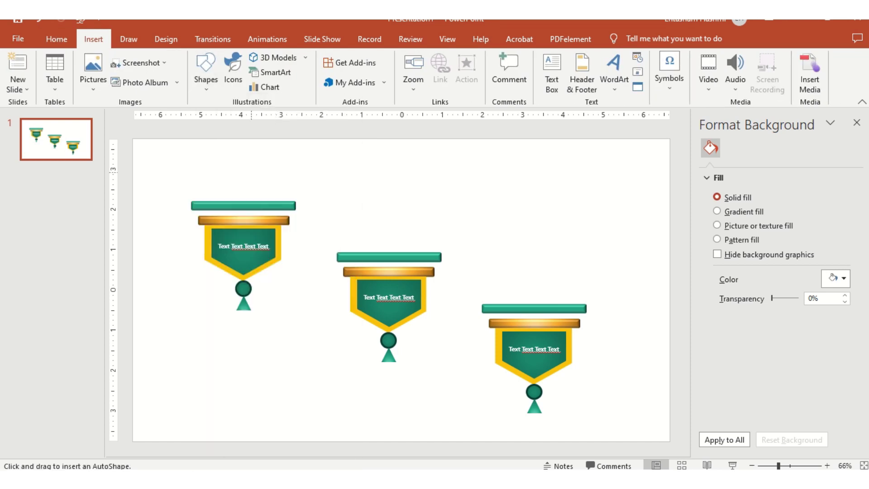
left_click_drag(204, 147, 251, 194)
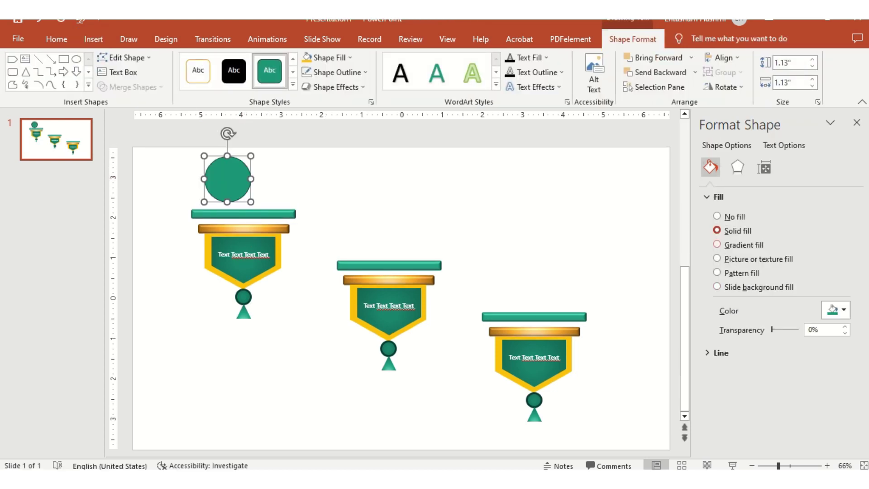
Step: Fill the circle with an orange-red preset gradient, type Radial, centred direction
left_click(717, 245)
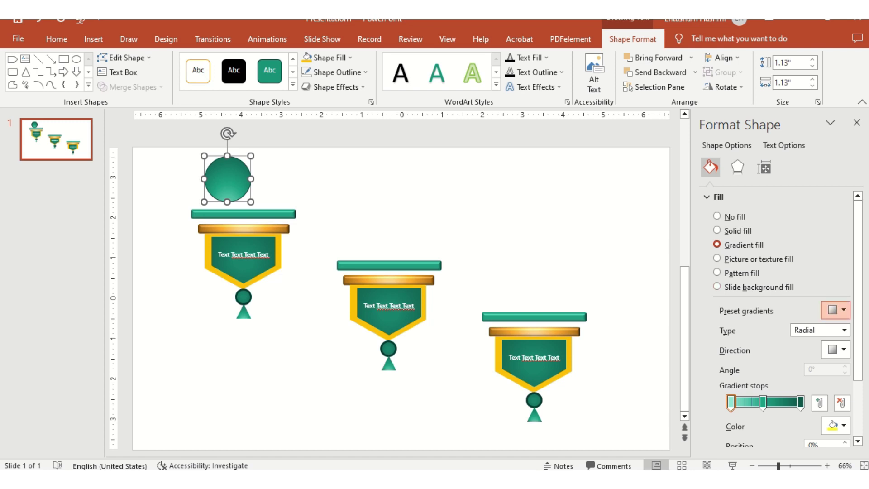
left_click(837, 310)
key("Escape")
left_click(836, 309)
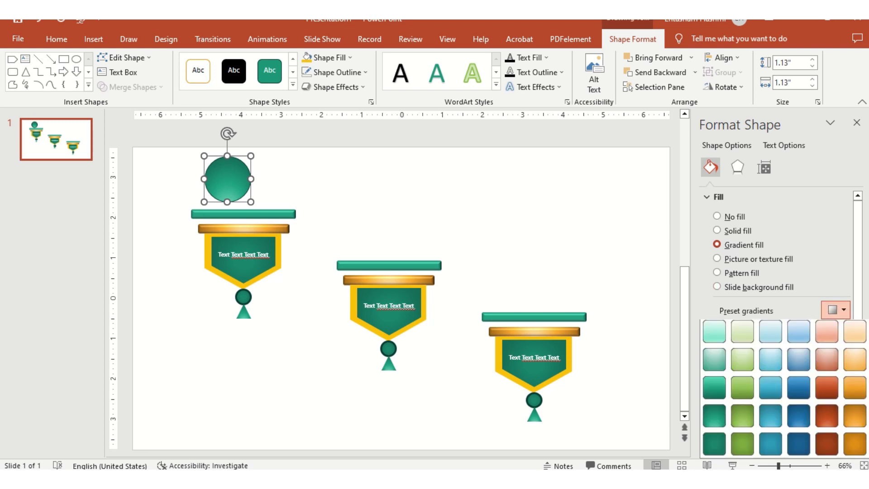
left_click(827, 389)
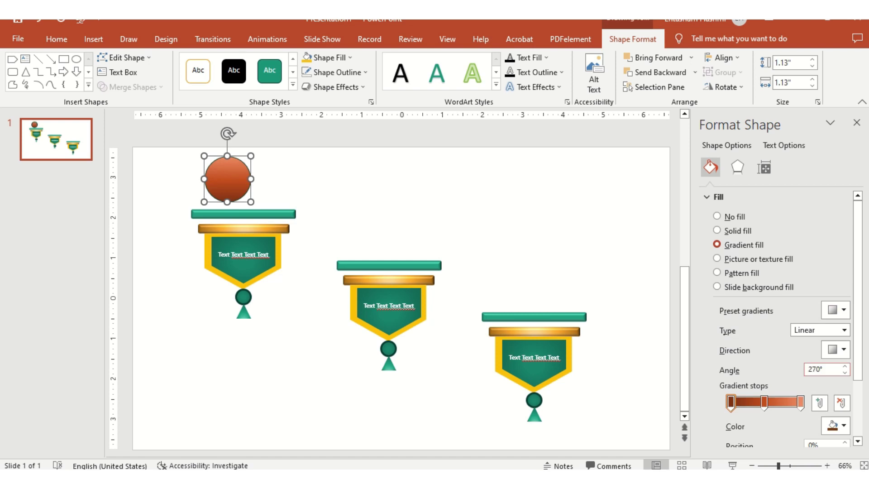
left_click(844, 330)
left_click(803, 355)
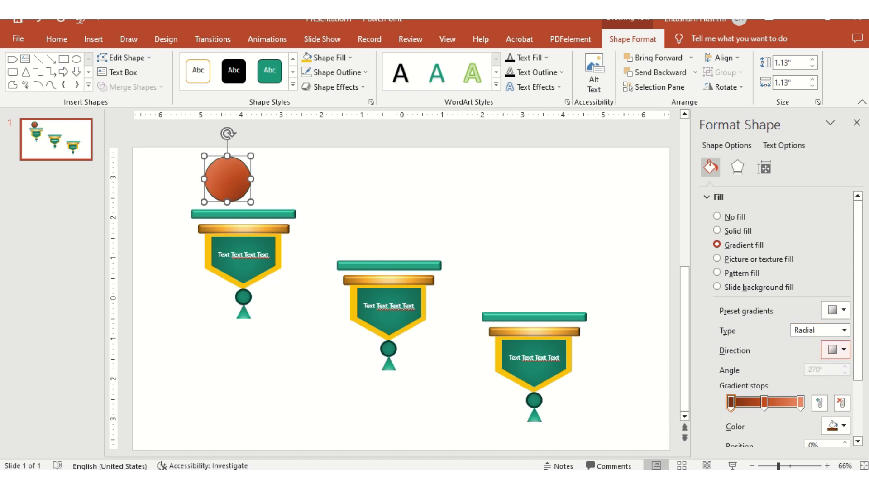
left_click(836, 349)
left_click(798, 372)
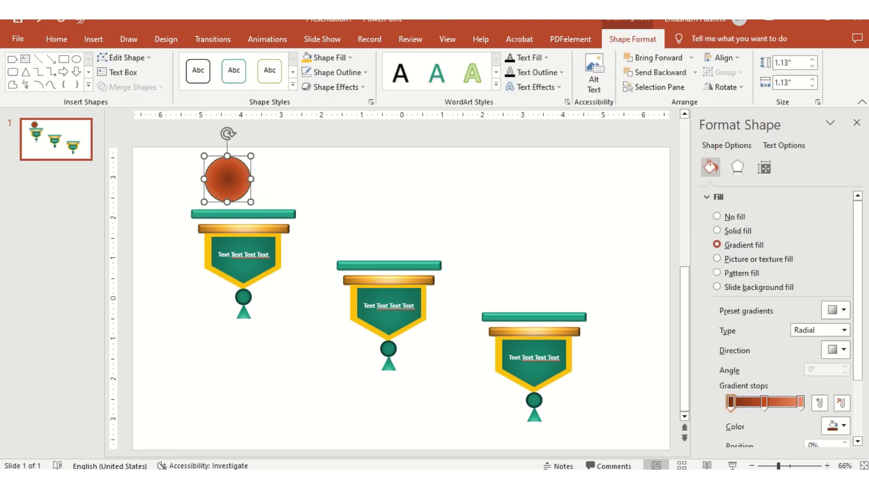
left_click(337, 73)
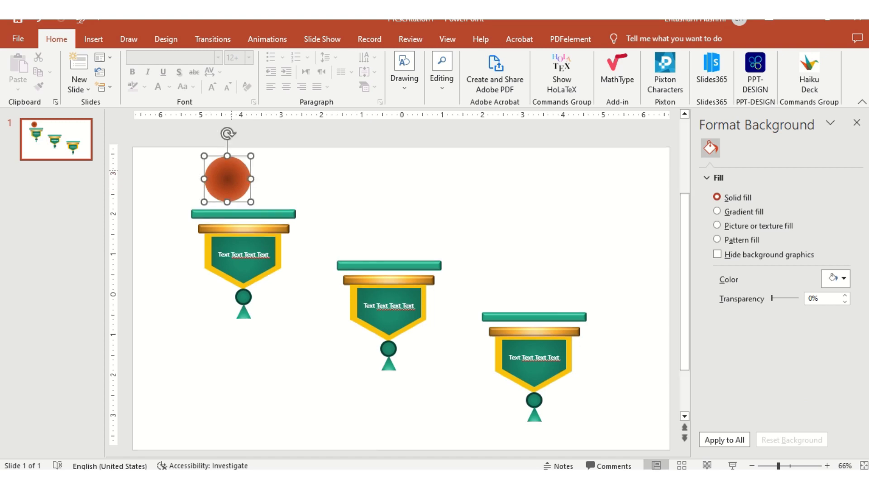
Step: Move the orange ball up and left toward the slide's top edge
left_click_drag(227, 170, 188, 142)
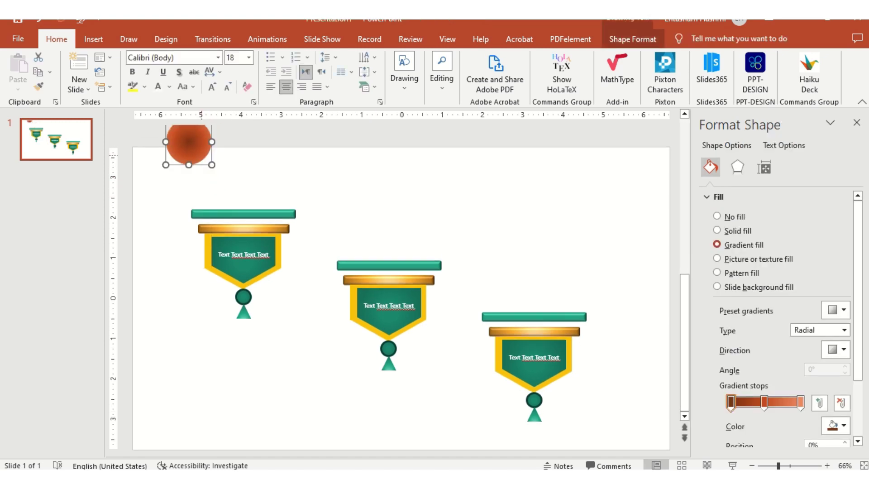
scroll(189, 141, "down", 2)
left_click_drag(237, 171, 224, 157)
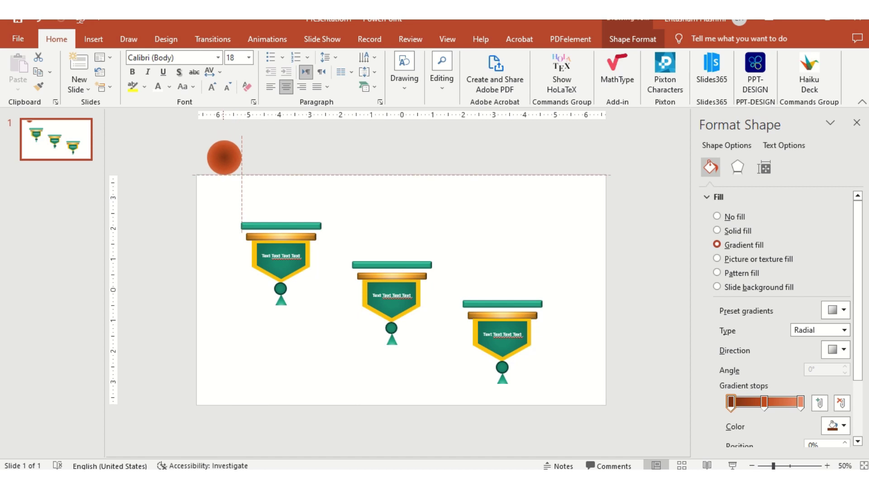
key("Escape")
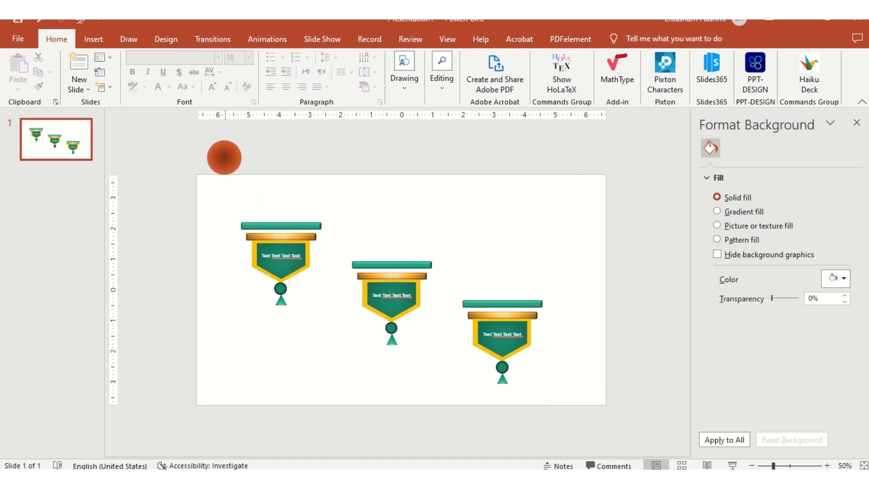
left_click(224, 157)
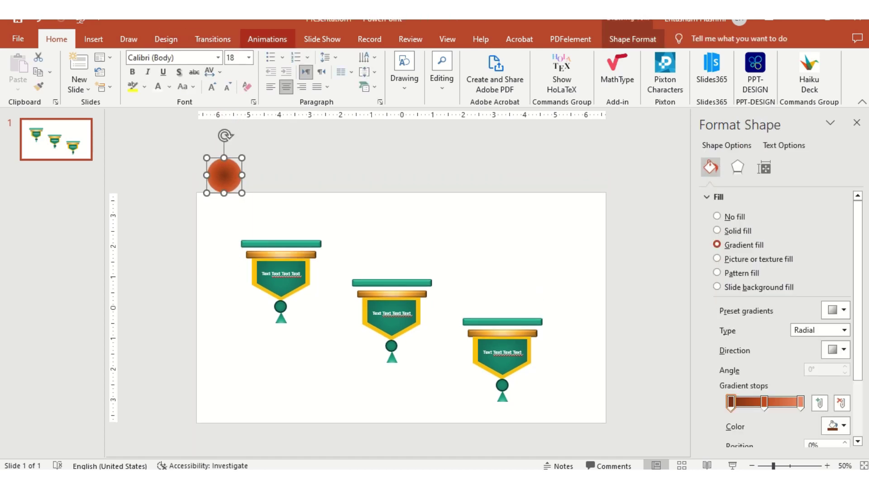
Step: Give the ball a 1-second Diagonal Down Right motion path ending just above the first banner
left_click(267, 39)
left_click(471, 86)
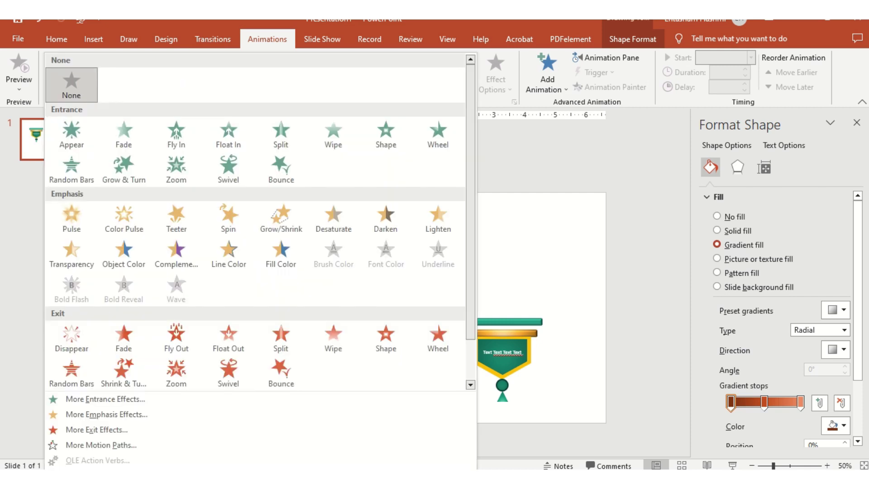
left_click(101, 444)
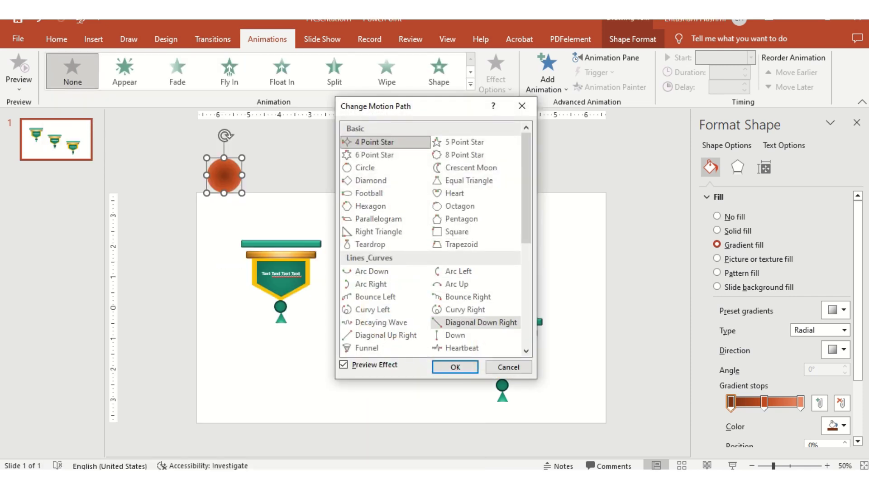
left_click(475, 322)
left_click(455, 366)
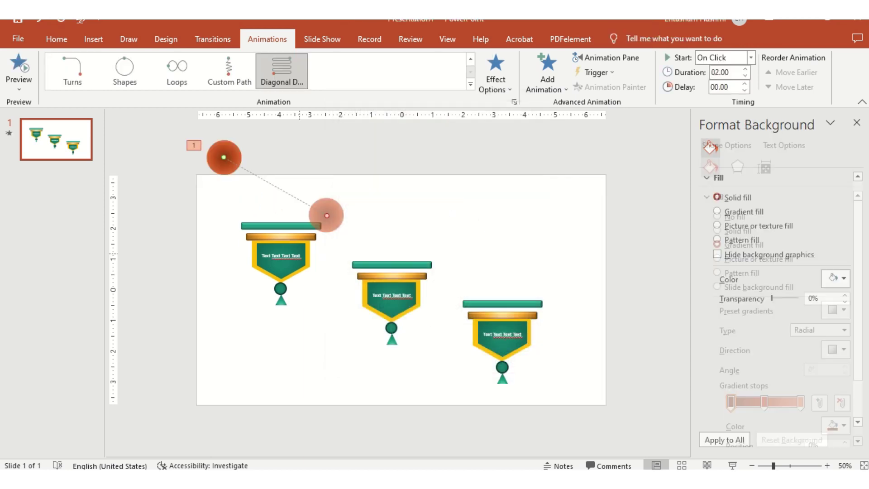
left_click_drag(327, 216, 279, 206)
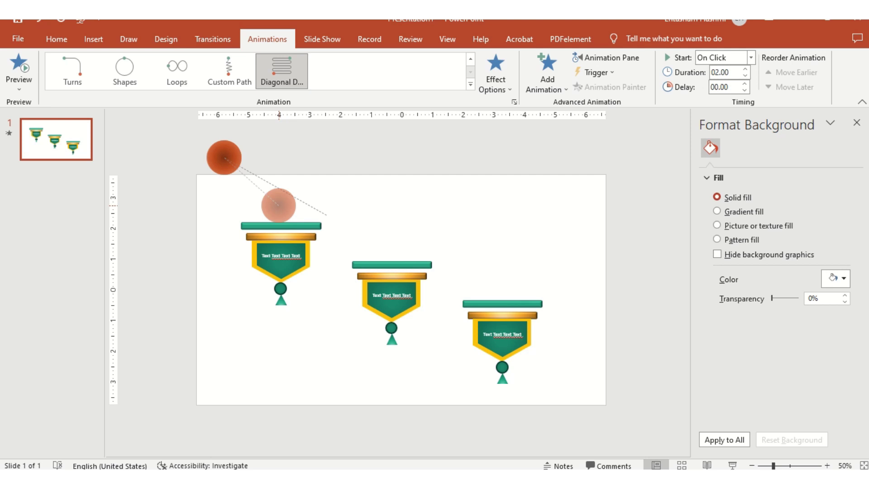
left_click_drag(278, 206, 280, 205)
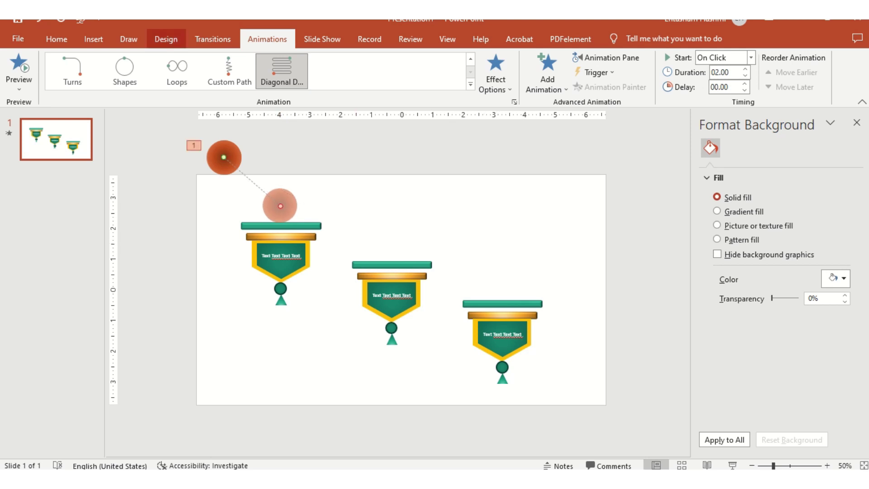
left_click(744, 75)
left_click(744, 76)
left_click(745, 76)
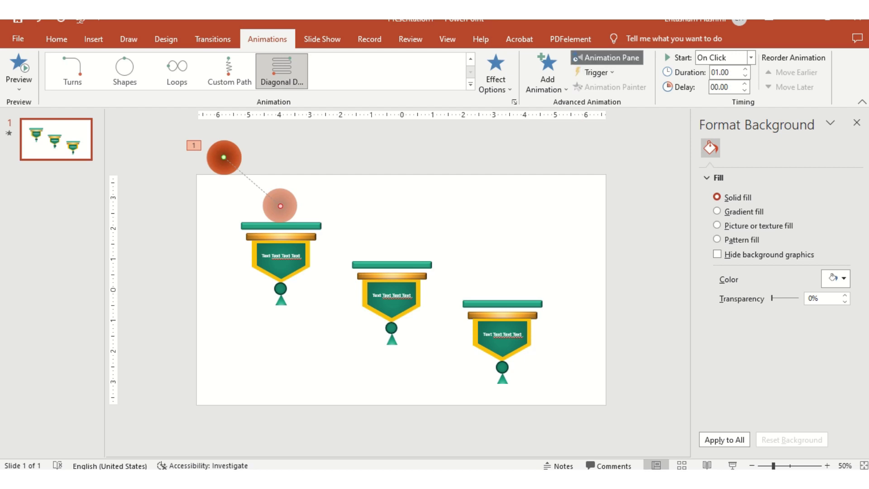
left_click(605, 57)
Step: Set the Oval 28 motion path to no smooth end and a short bounce end, then preview it
left_click(716, 123)
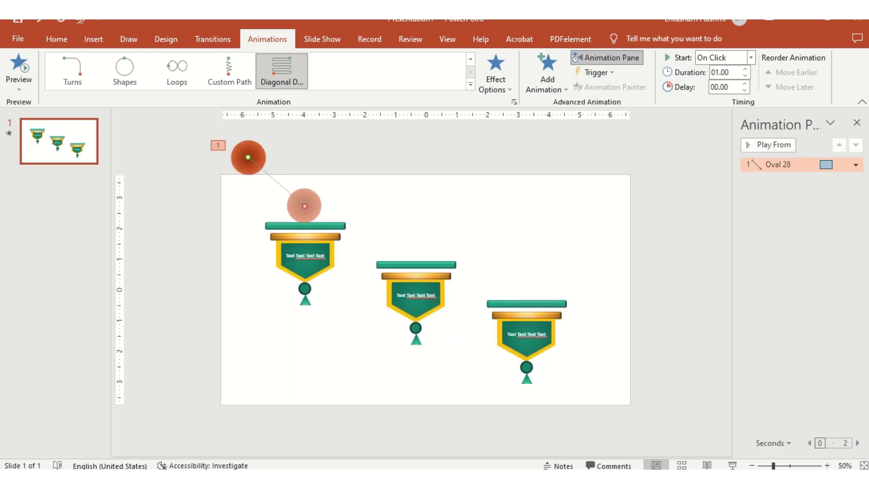
left_click(768, 145)
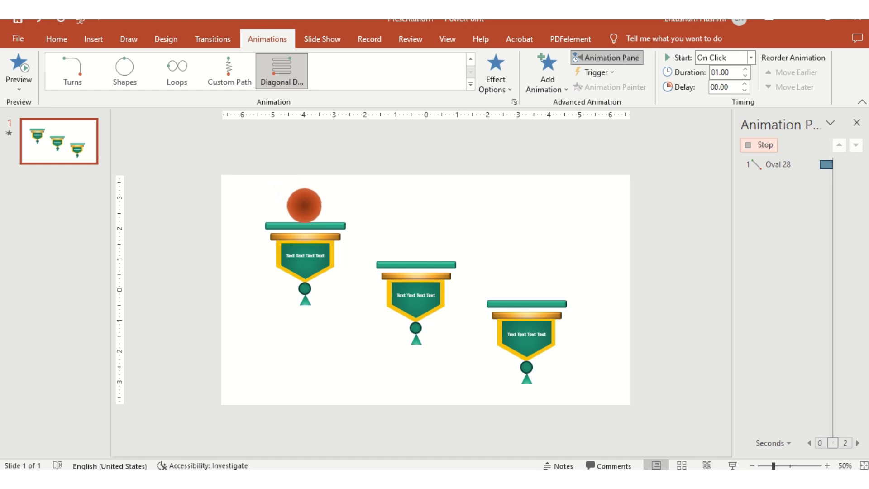
left_click(855, 164)
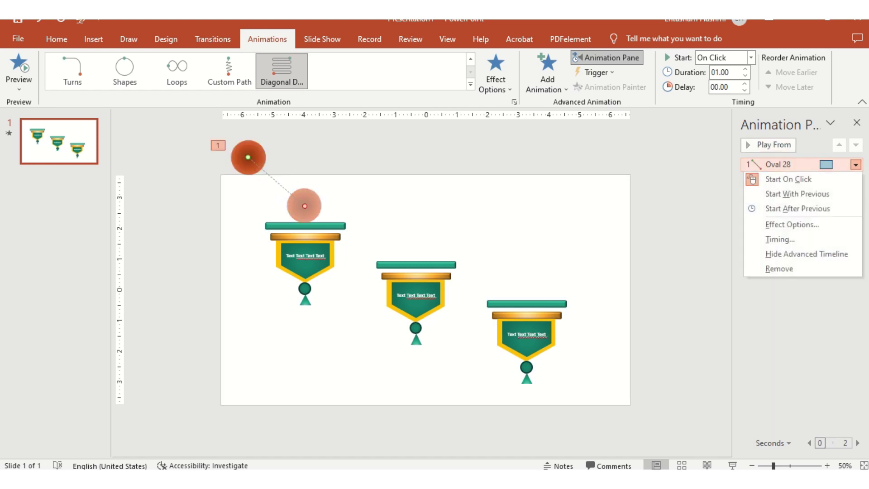
left_click(792, 224)
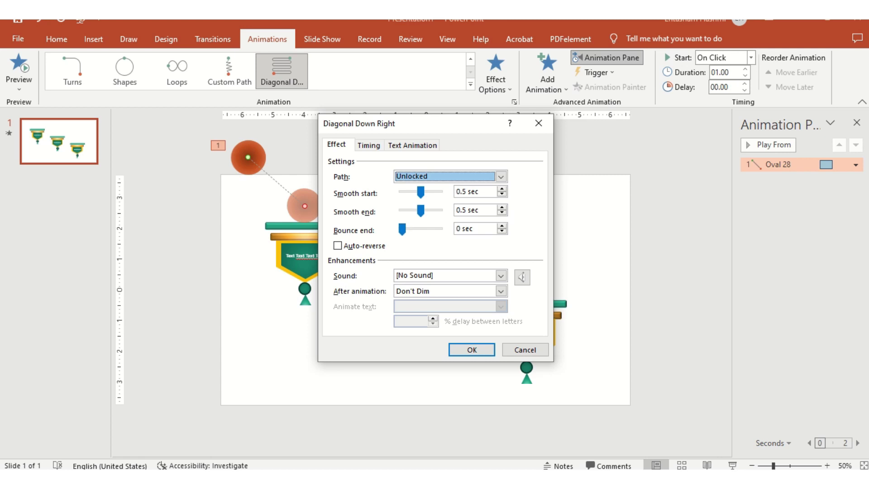
left_click_drag(402, 229, 408, 229)
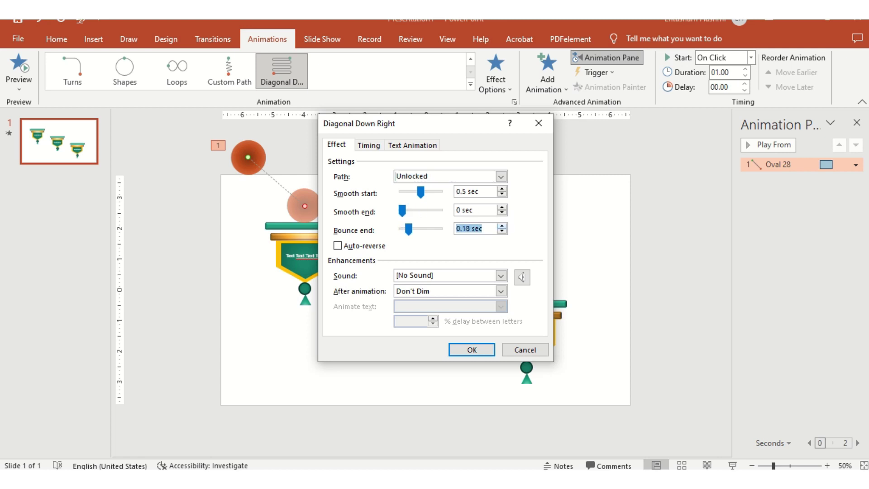
left_click(471, 349)
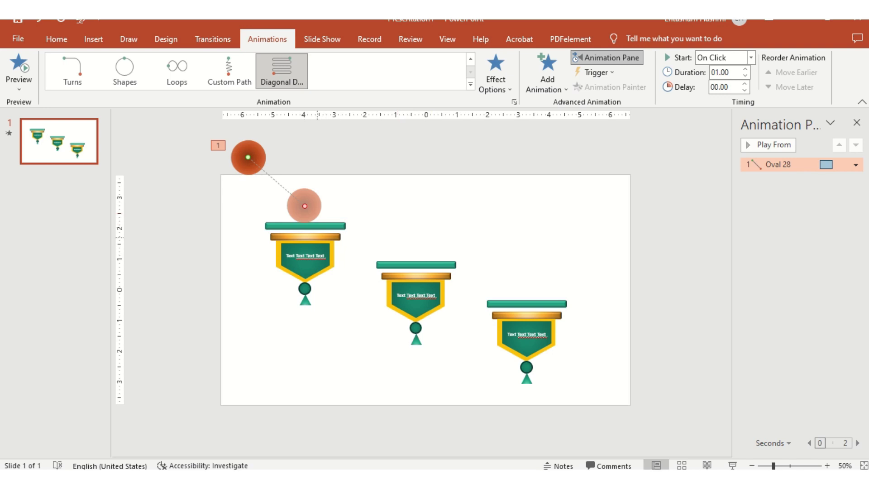
Step: Apply a Wipe entrance from the top to the first banner group
left_click(316, 236)
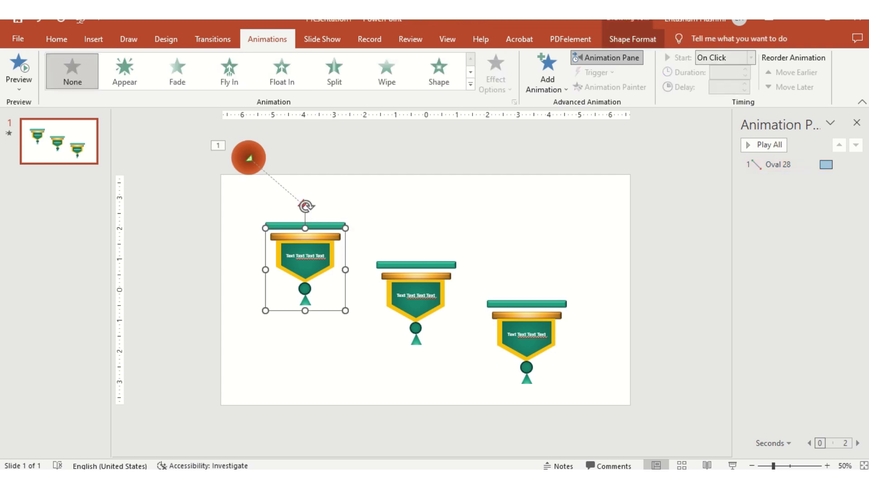
left_click(471, 84)
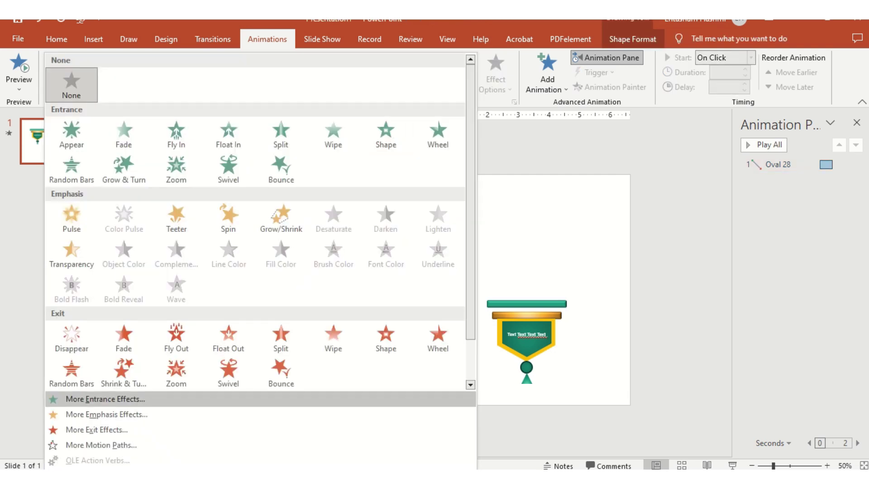
left_click(109, 397)
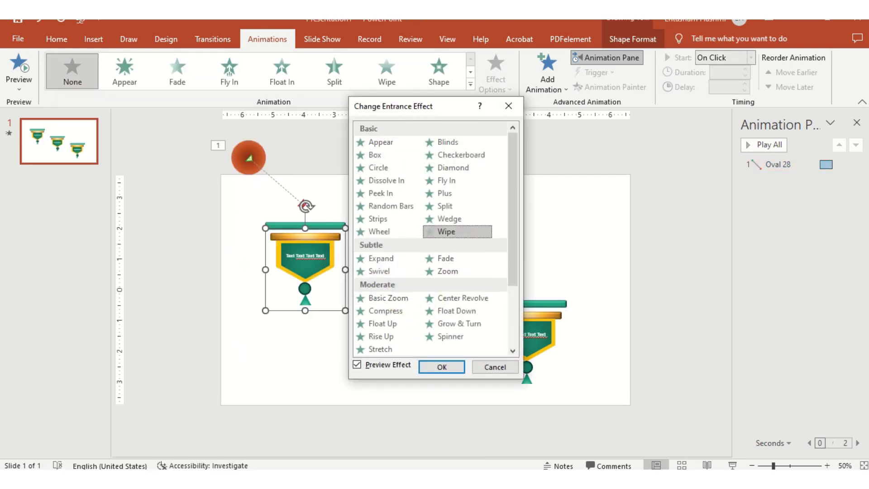
left_click(457, 232)
left_click(442, 367)
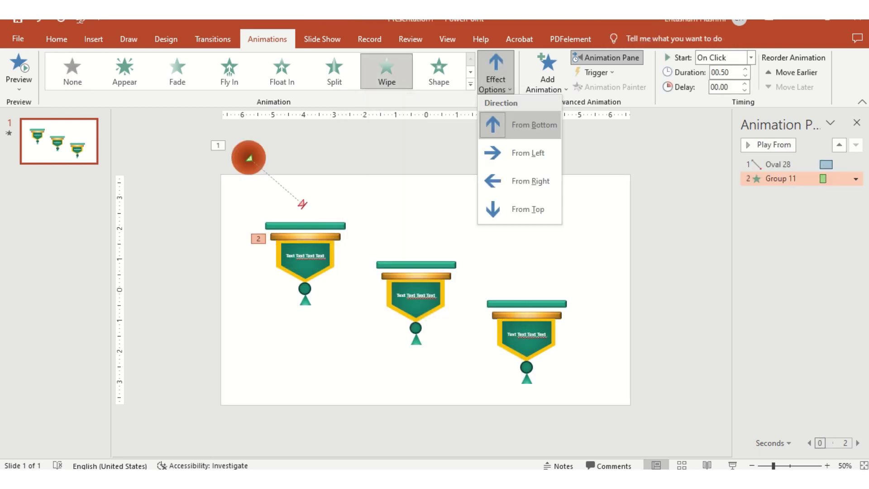
left_click(496, 72)
left_click(528, 209)
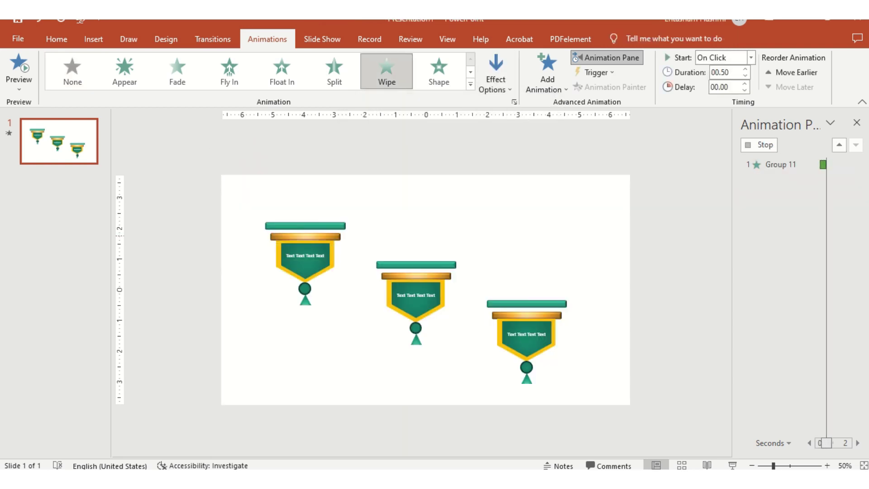
Step: Make the banner's Wipe start after the previous animation and preview the ball-and-banner sequence
left_click(855, 179)
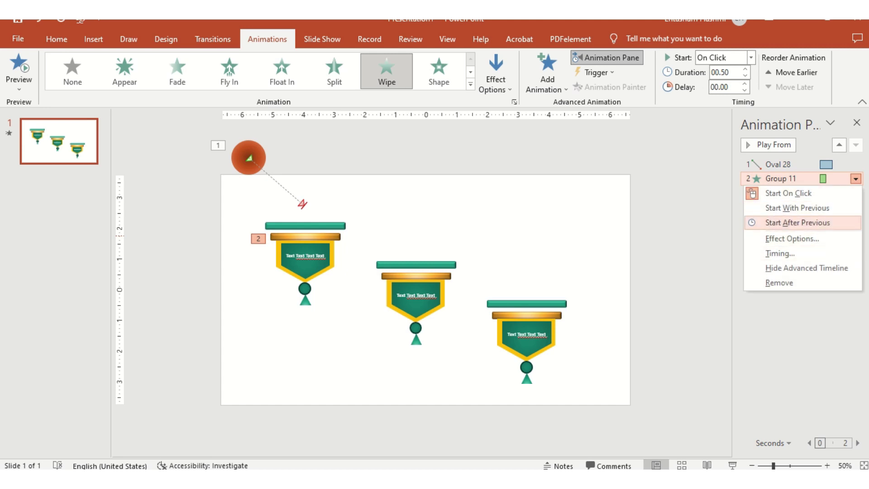
left_click(798, 223)
left_click(777, 164)
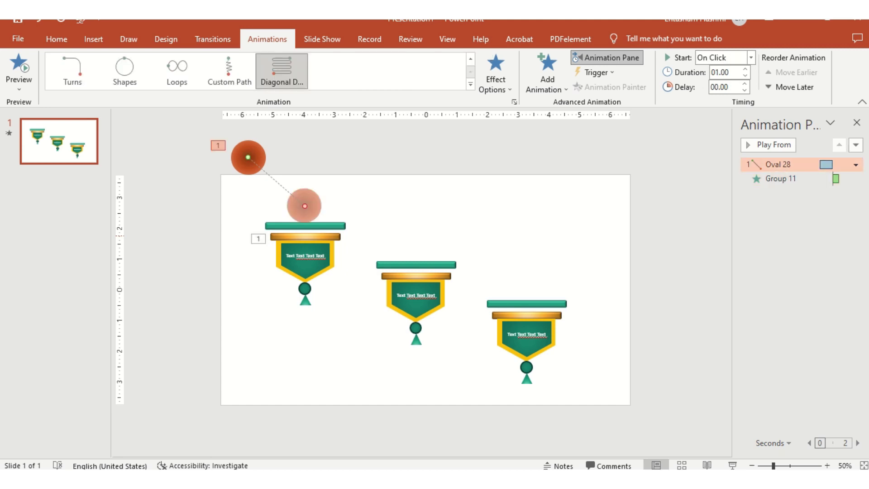
left_click(768, 145)
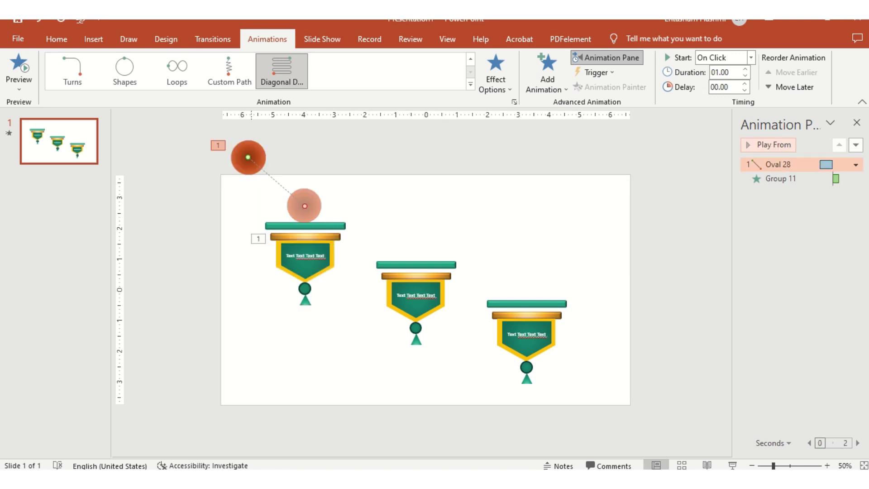
left_click(777, 164)
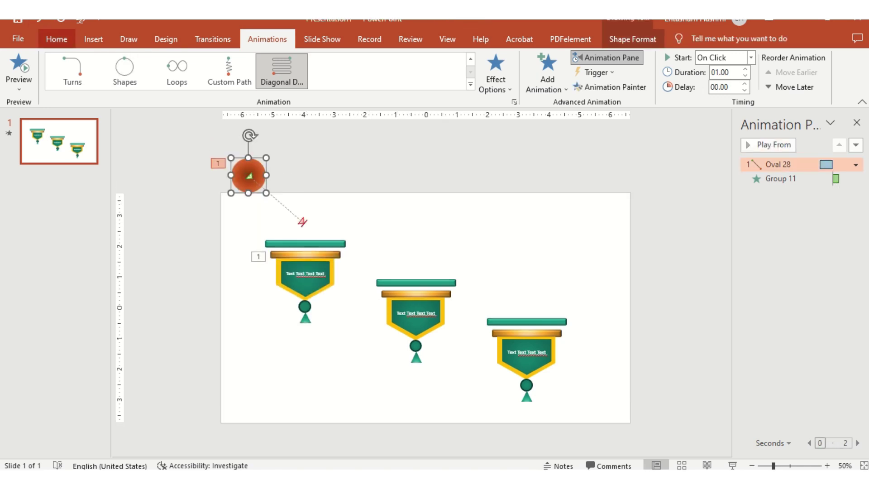
Step: Add a Turn Down motion path to the ball, stretched right and down toward the middle banner
left_click(57, 39)
left_click(267, 39)
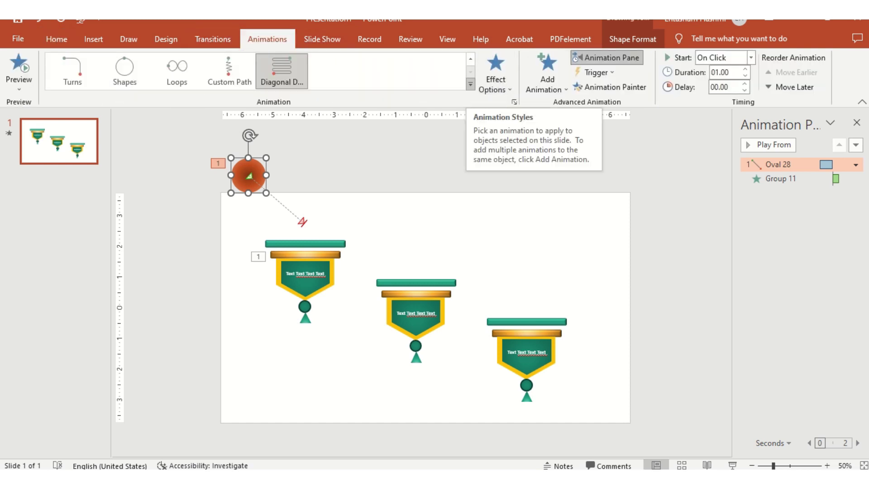
left_click(547, 75)
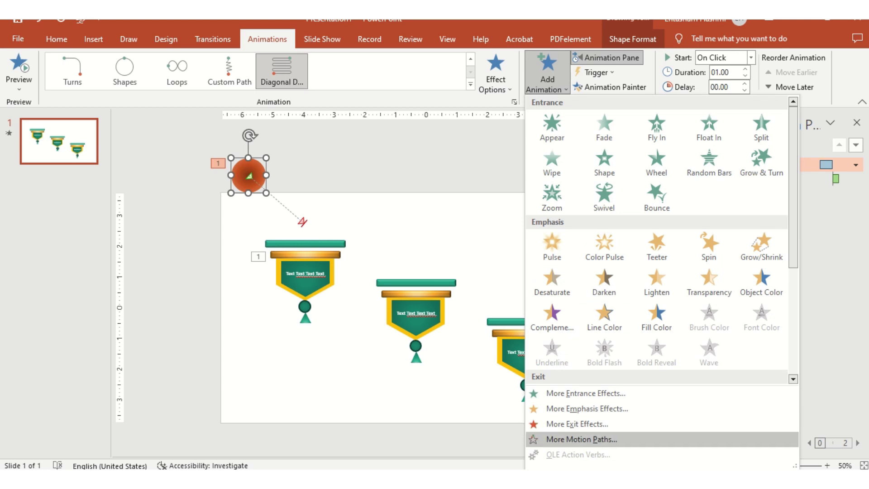
left_click(581, 439)
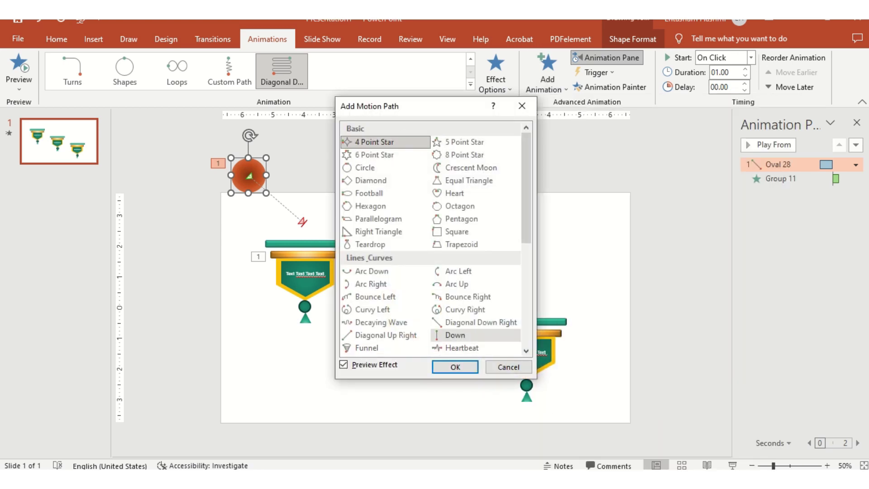
scroll(475, 339, "down", 1)
scroll(475, 340, "down", 1)
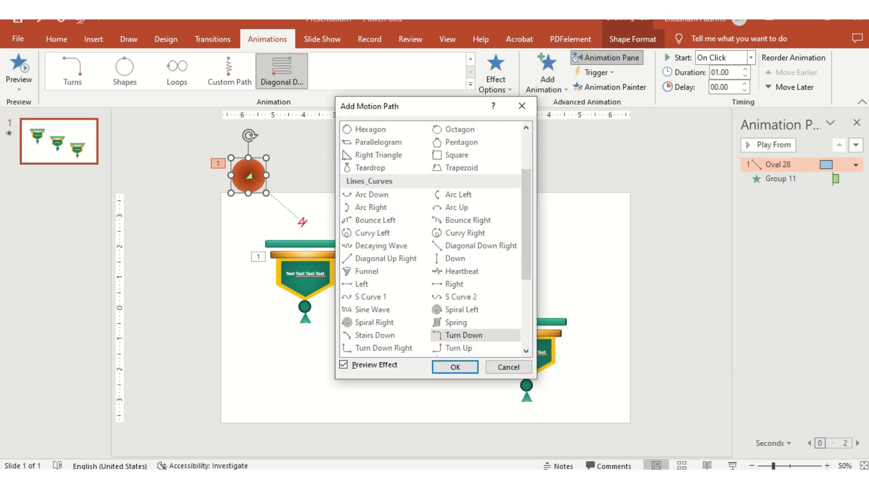
left_click(464, 335)
left_click(455, 366)
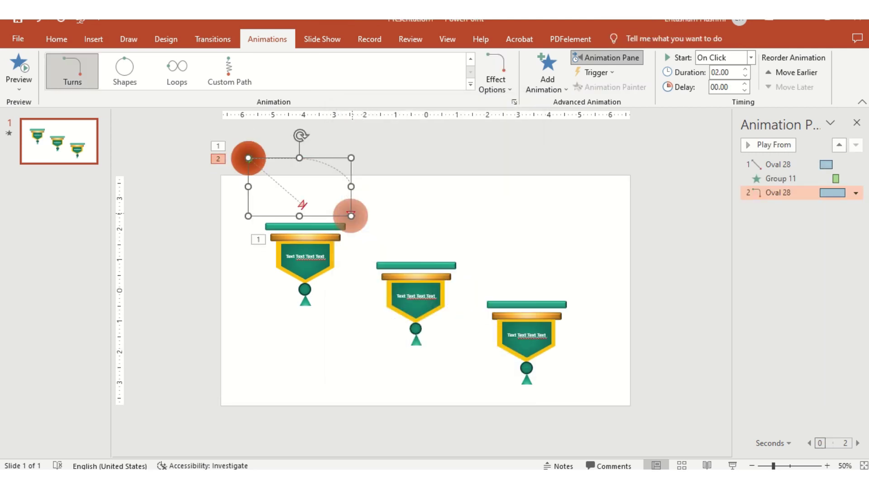
left_click_drag(351, 216, 415, 244)
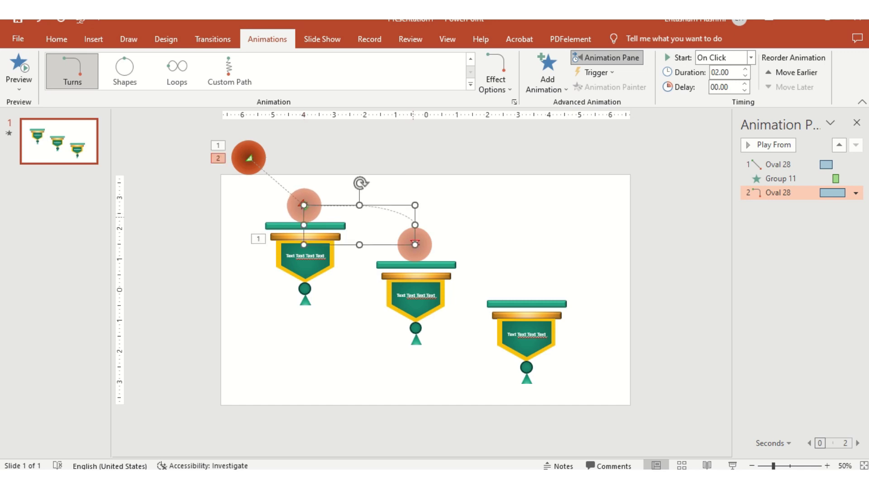
Step: Edit the path's points to curve its final segment upward
right_click(410, 216)
left_click(435, 225)
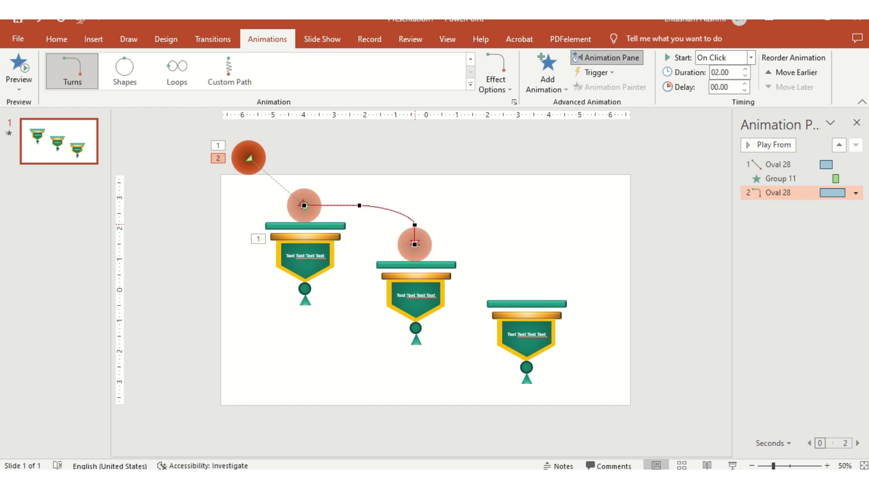
left_click_drag(414, 225, 396, 215)
right_click(395, 220)
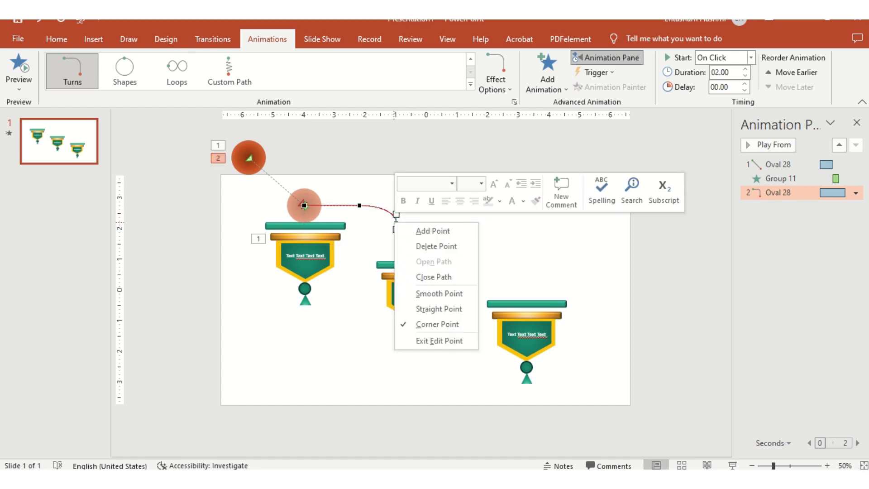
key("Escape")
key("ctrl+z")
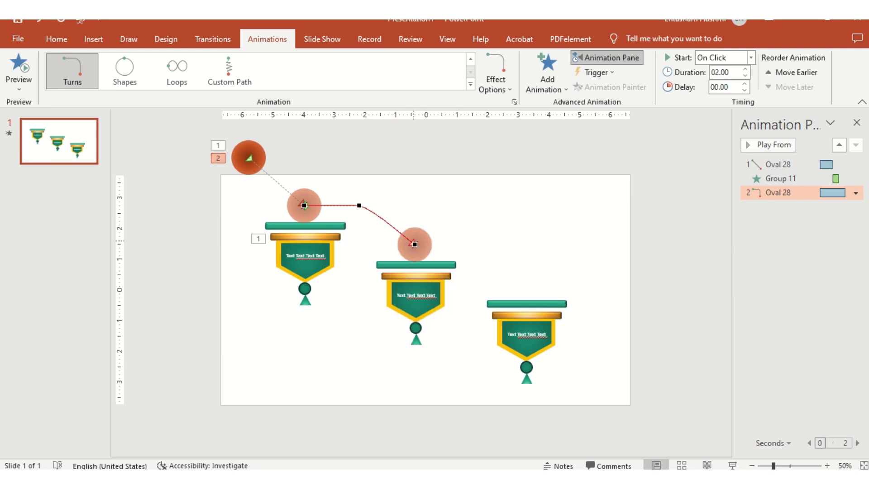
left_click(397, 230)
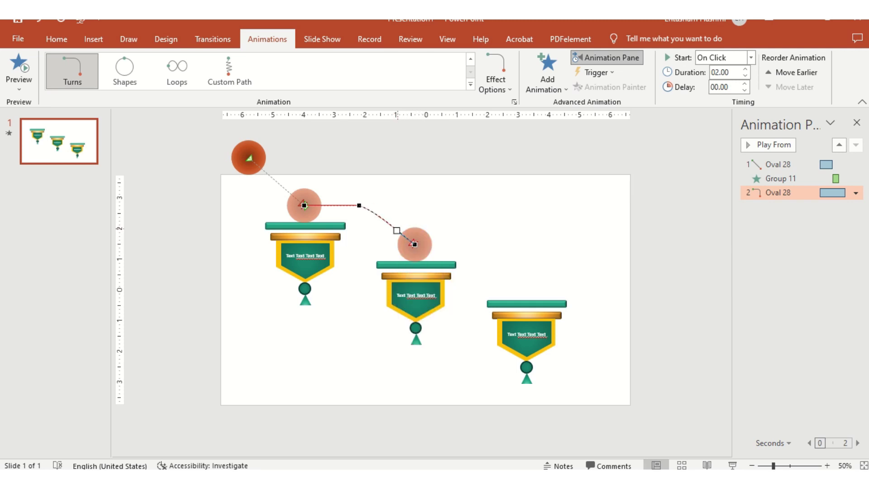
left_click_drag(396, 230, 395, 218)
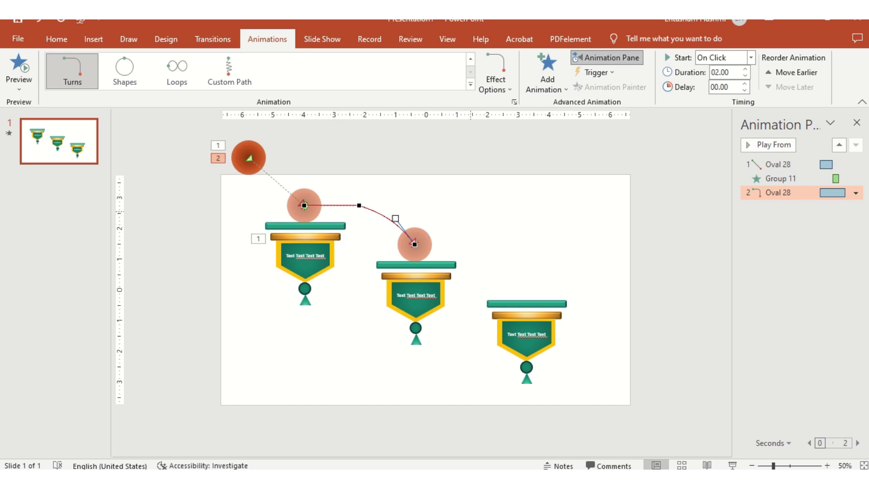
left_click(471, 211)
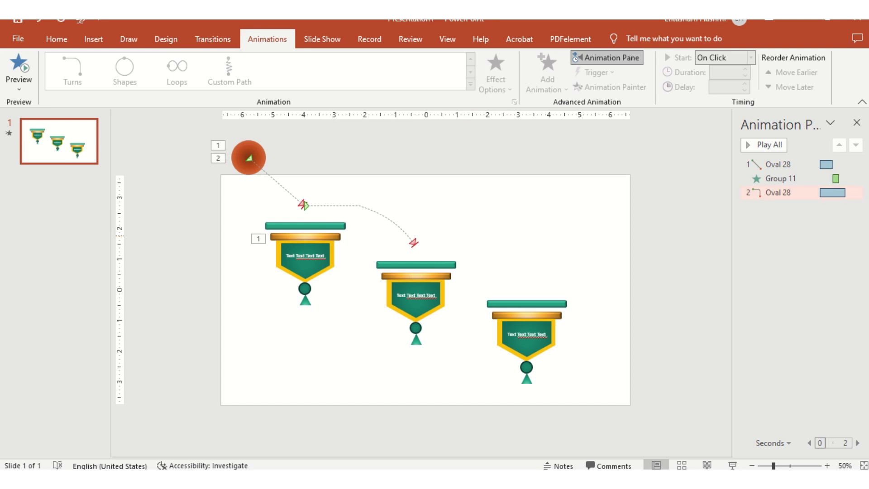
Step: Set the second motion path to 1 second, starting after the previous animation
left_click(777, 193)
left_click(745, 75)
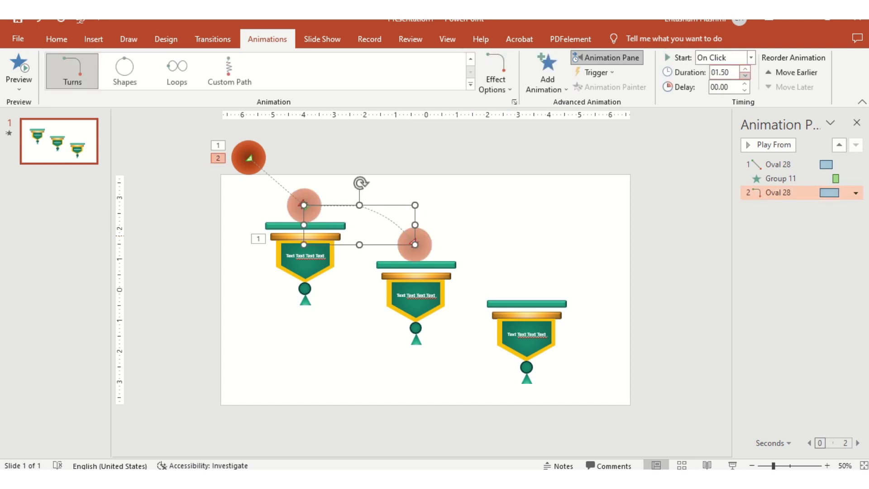
left_click(745, 75)
left_click(745, 75)
left_click(855, 193)
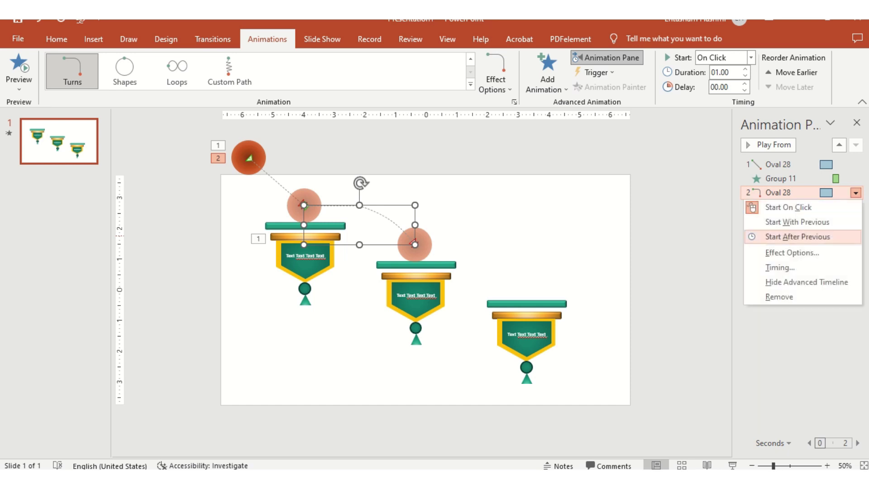
left_click(798, 237)
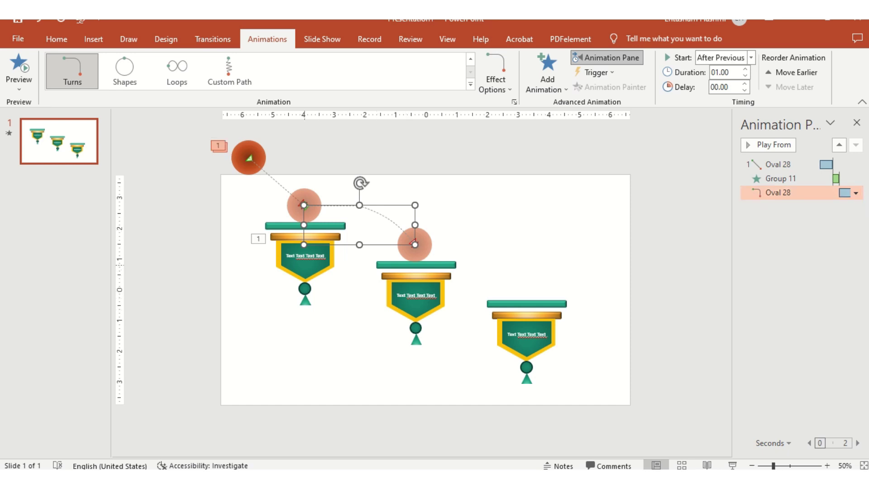
Step: Copy the first banner's Wipe onto the middle banner with Animation Painter
left_click(307, 272)
left_click(609, 87)
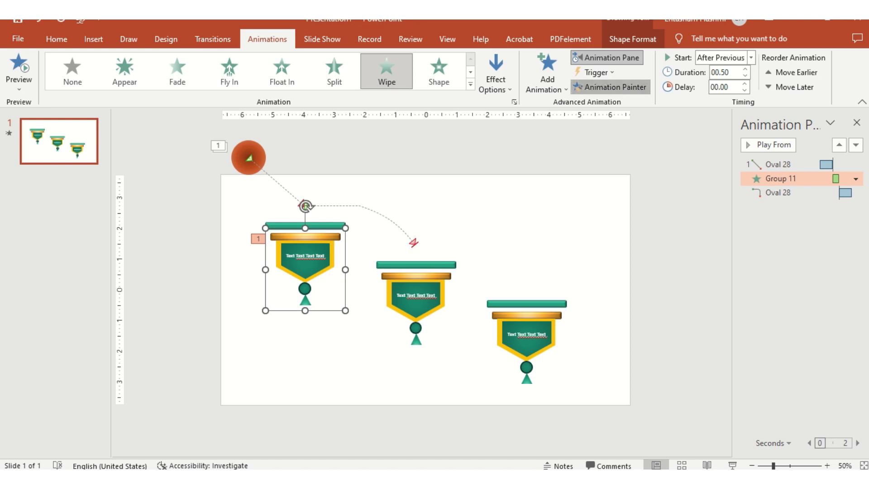
left_click(416, 299)
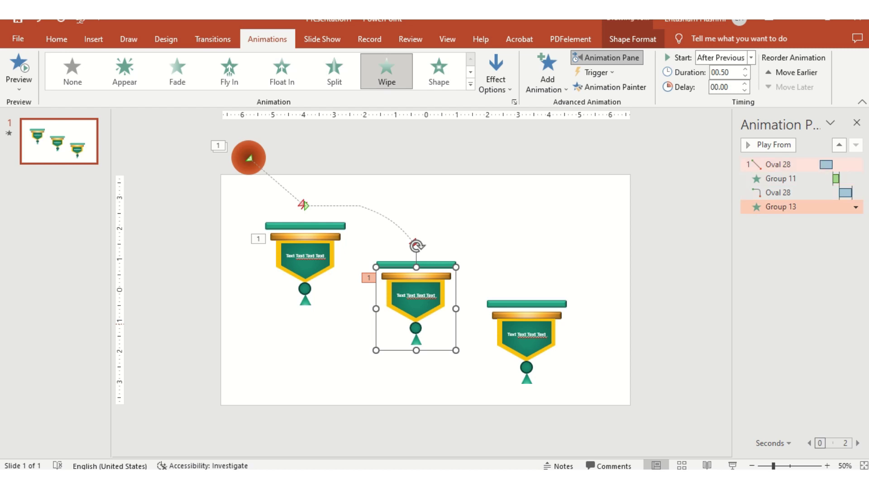
left_click(524, 244)
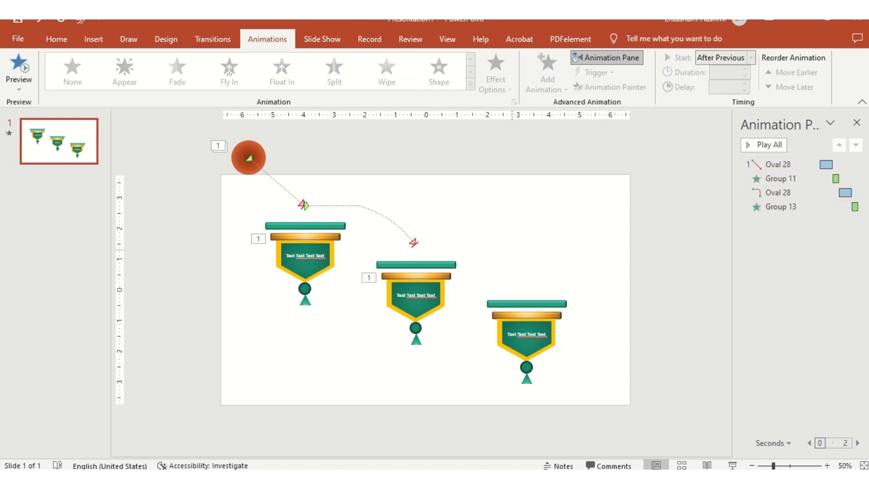
Step: Add another Turn Down motion path to the ball, stretched to above the third banner
scroll(426, 290, "up", 1)
left_click(248, 175)
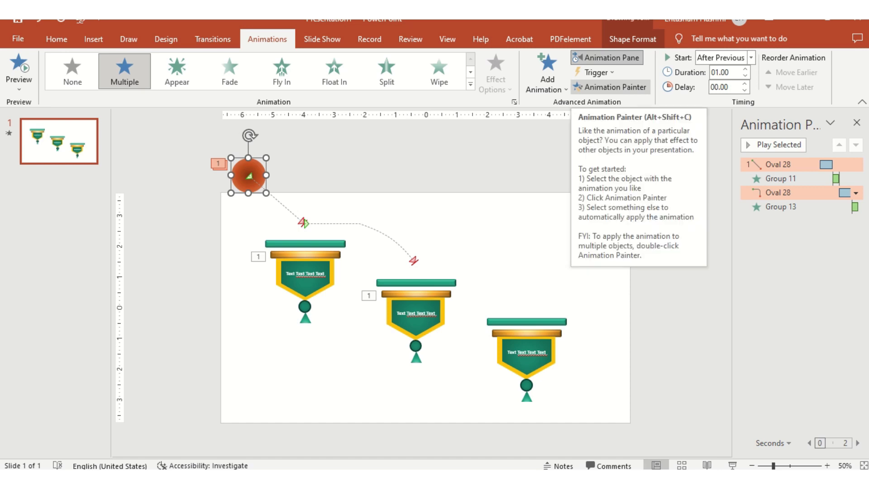
left_click(547, 74)
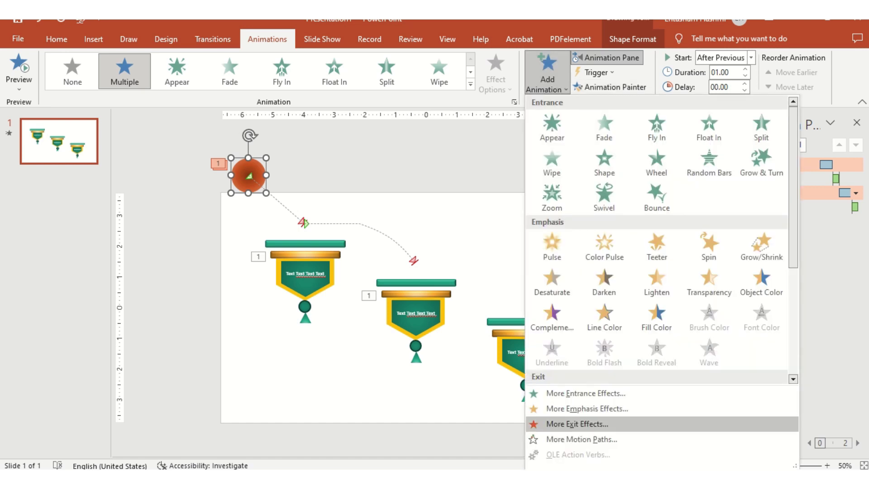
left_click(581, 439)
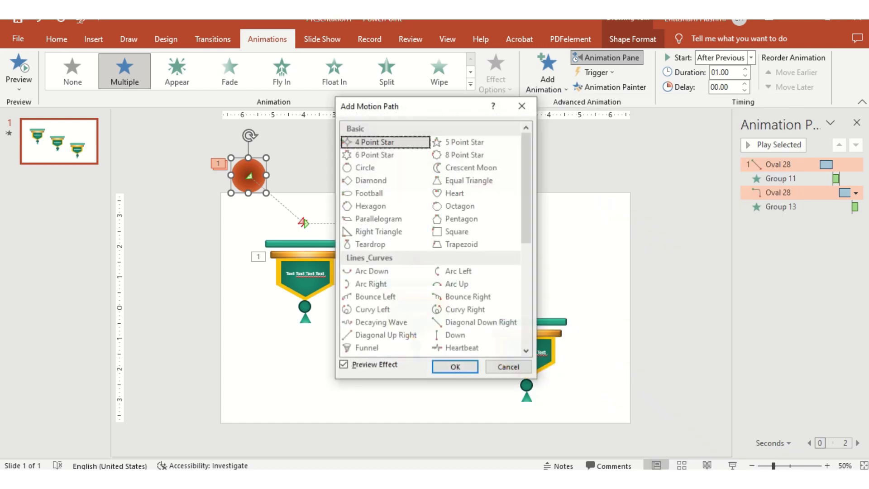
scroll(461, 347, "down", 1)
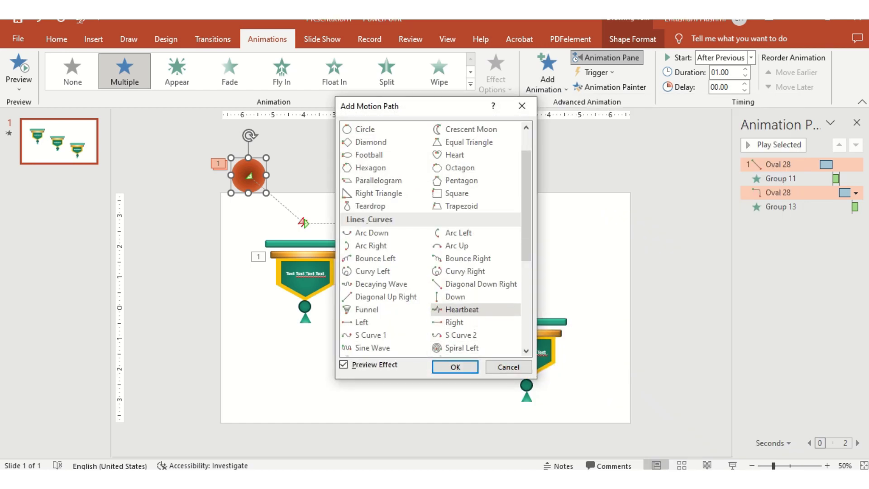
scroll(434, 237, "down", 1)
left_click(464, 335)
left_click(455, 367)
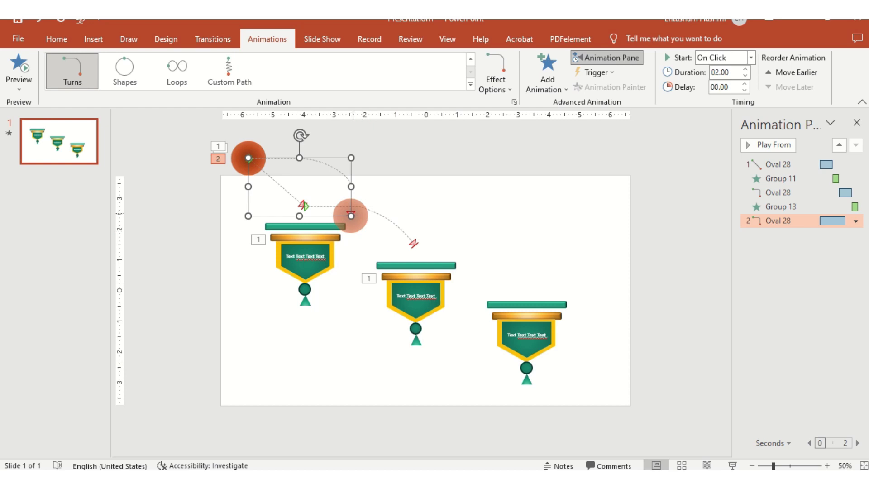
mouse_move(351, 216)
left_mouse_down()
mouse_move(520, 266)
mouse_move(525, 283)
left_mouse_up()
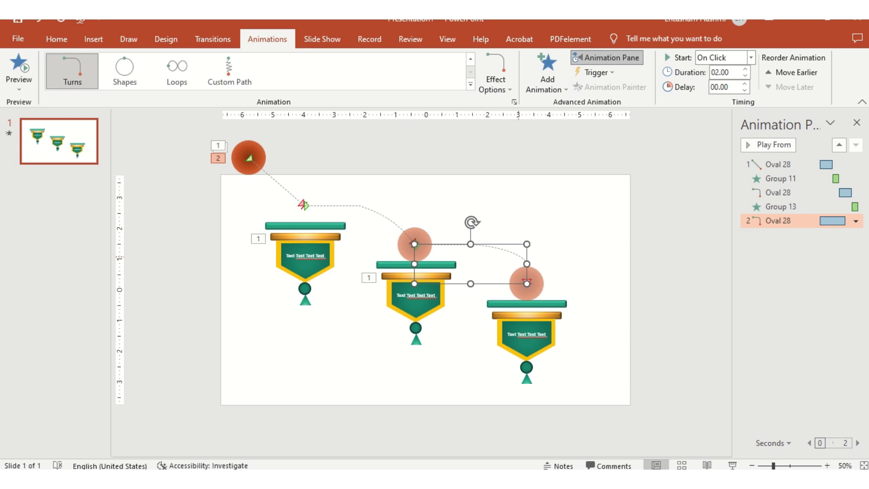
Step: Edit the new path's points, deleting a vertex and curving its last segment
right_click(517, 255)
left_click(543, 263)
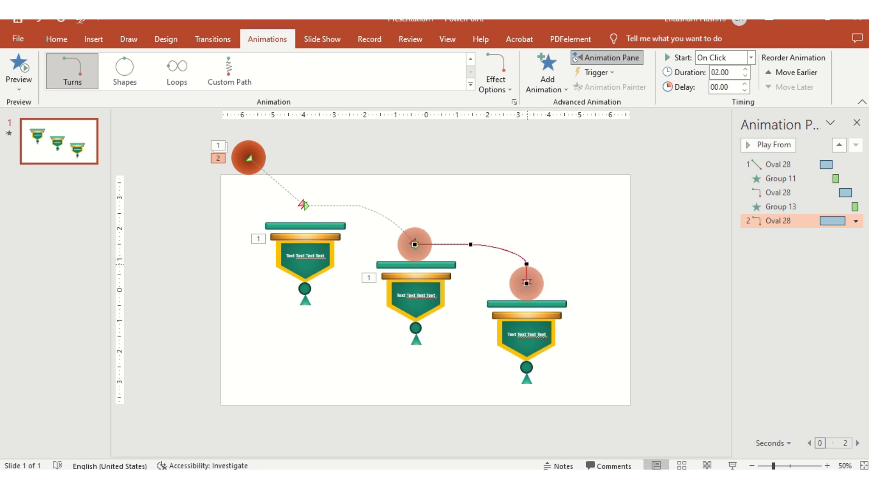
left_click(527, 263)
right_click(527, 263)
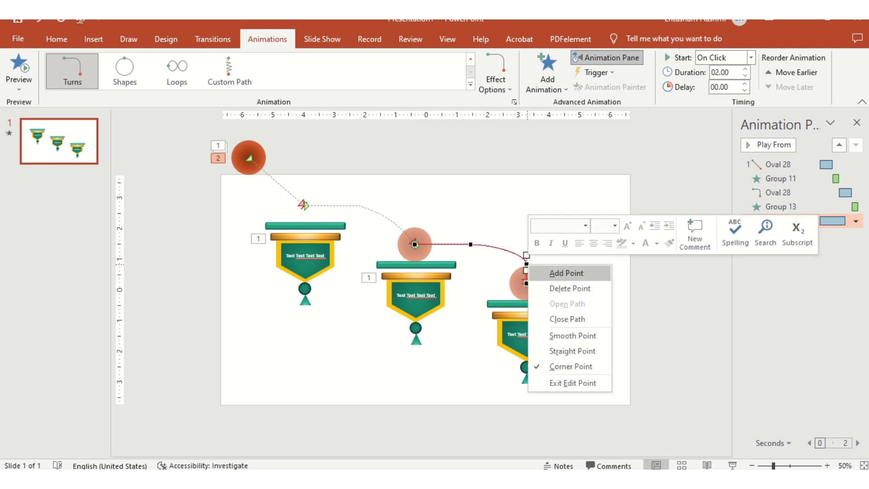
left_click(557, 290)
left_click(527, 283)
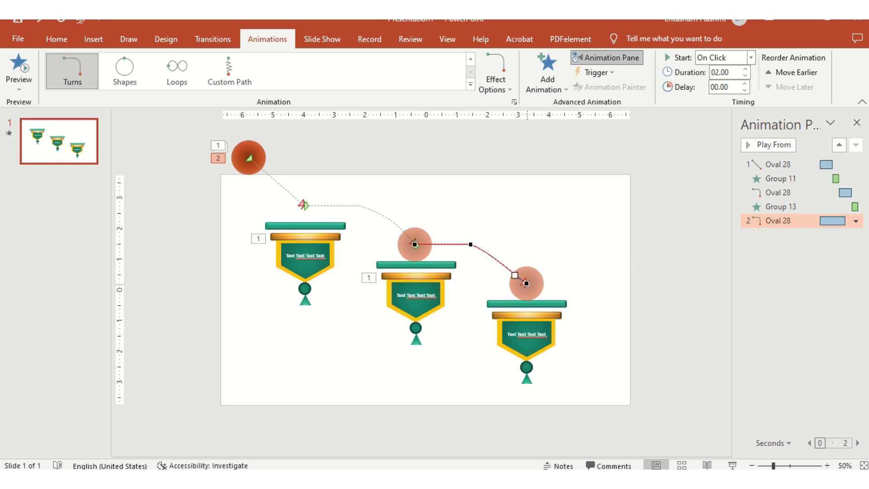
left_click_drag(515, 274, 506, 255)
Step: Set the third motion path to 1 second, starting after the previous animation
key("Escape")
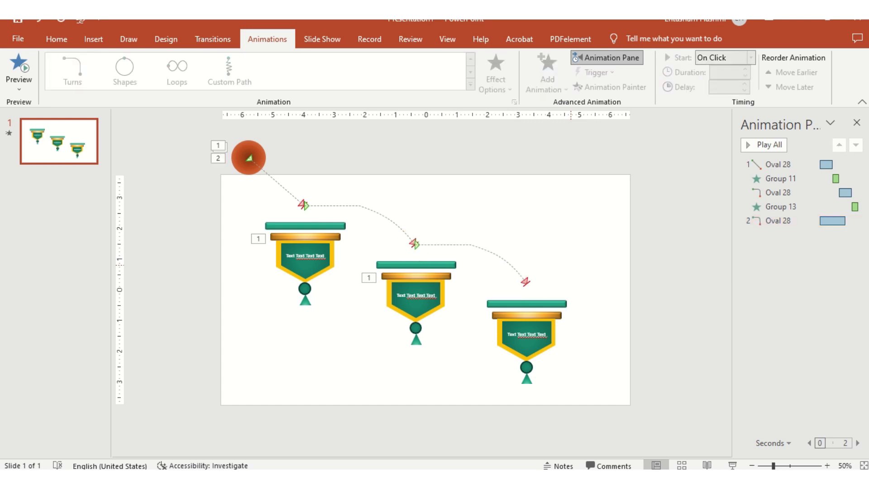
left_click(832, 220)
left_click(745, 75)
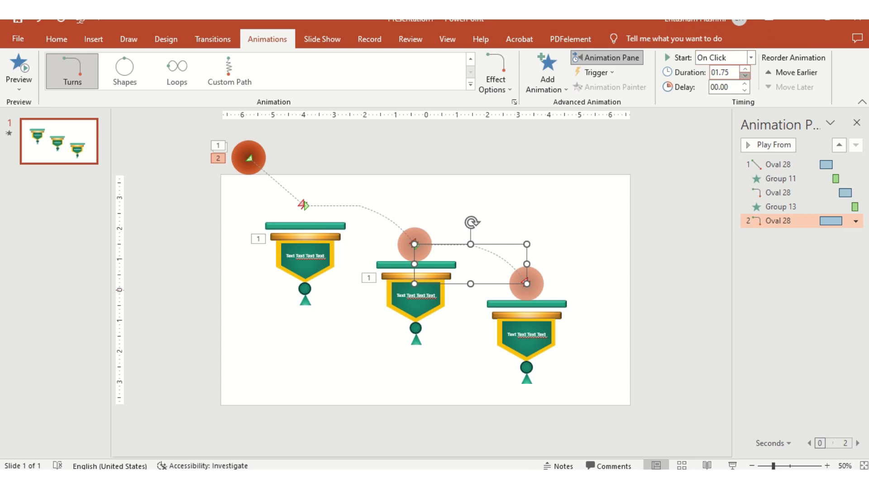
left_click(744, 76)
left_click(745, 75)
left_click(744, 75)
left_click(744, 75)
left_click(744, 68)
left_click(855, 220)
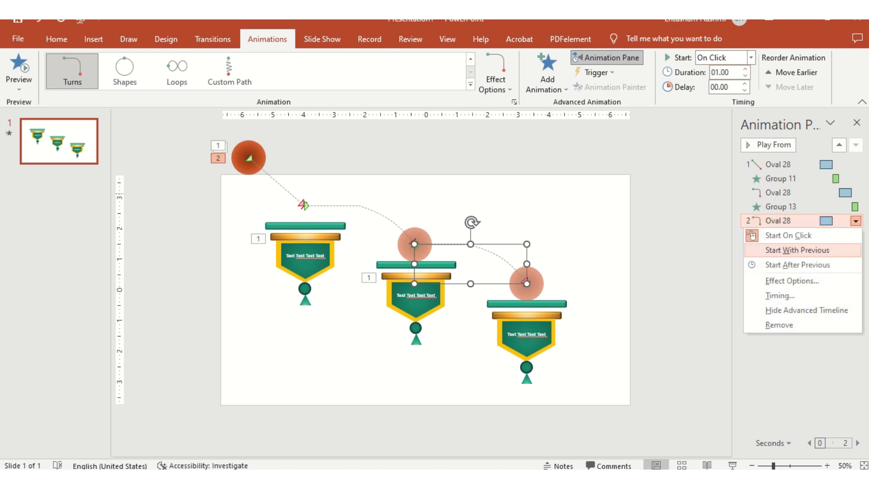
left_click(798, 264)
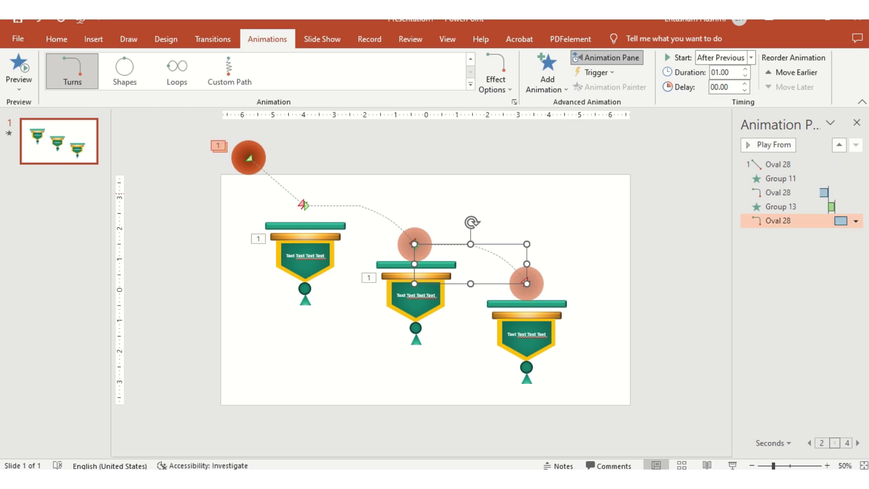
Step: Copy the middle banner's Wipe onto the third banner and preview the whole sequence
left_click(780, 207)
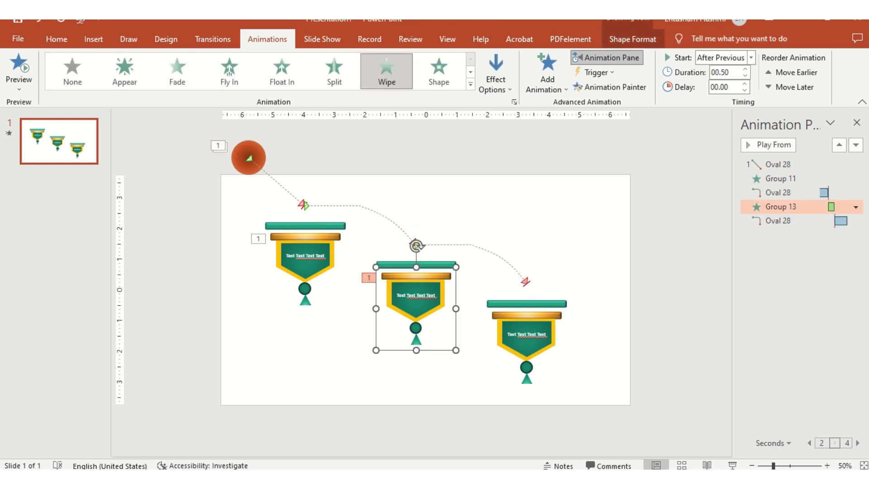
left_click(610, 87)
left_click(527, 343)
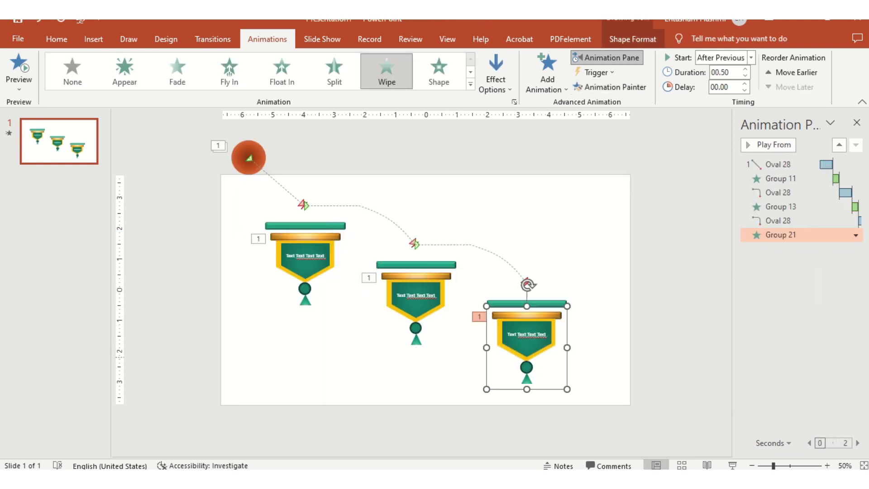
left_click(248, 158)
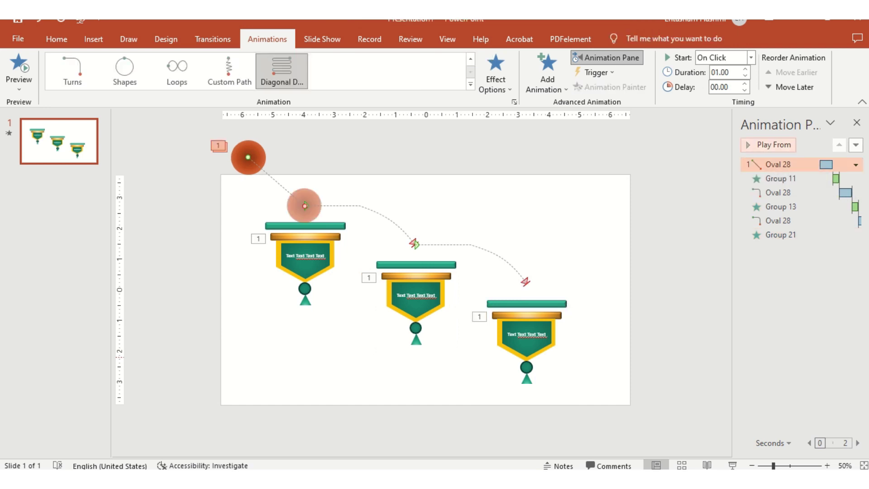
left_click(768, 145)
Step: Start the slide show from the beginning to play the banner and ball animations
key("F5")
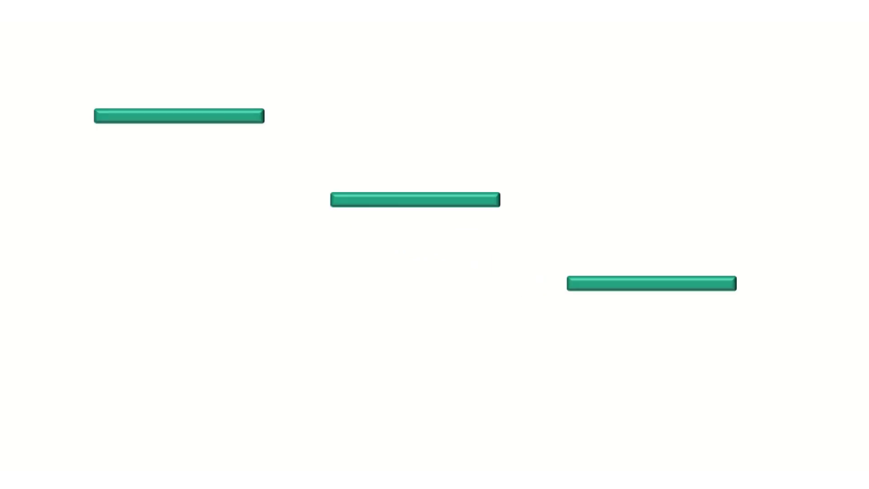